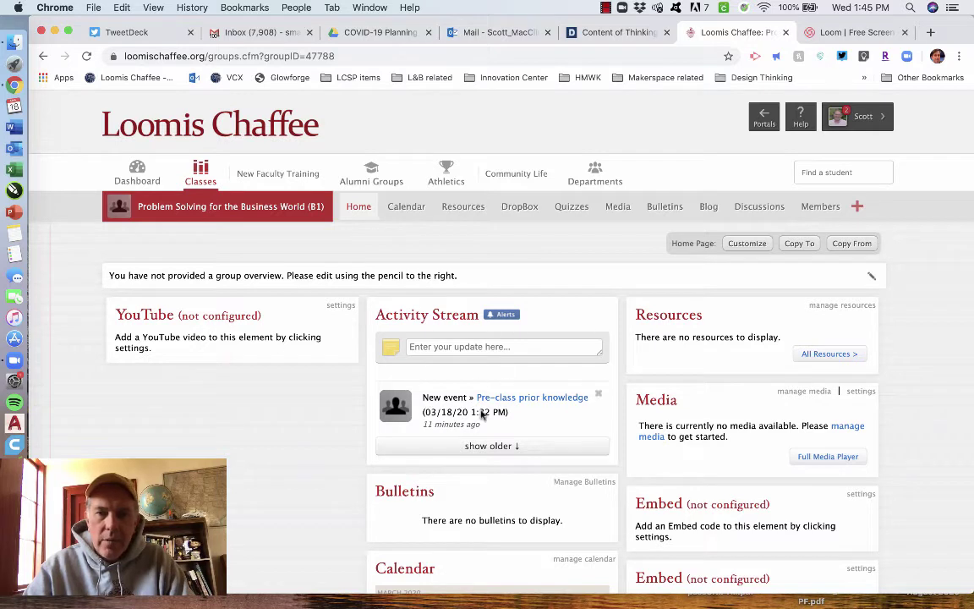
- Open the B1 class's Quizzes tab to list its scheduled quizzes
click(572, 207)
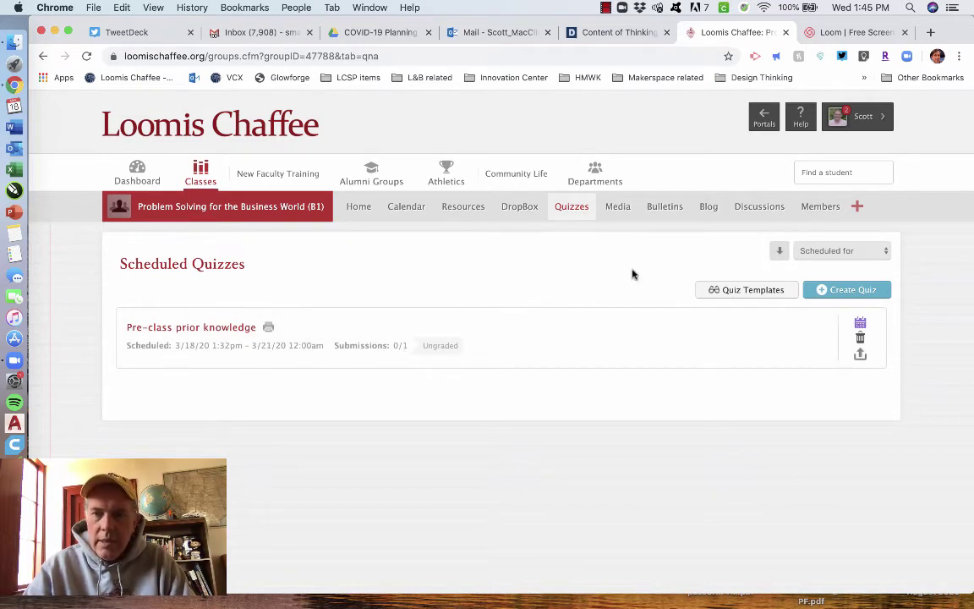
- Start a new quiz named 'Intro Quiz #1' with instructions telling students not to use any resources
click(854, 292)
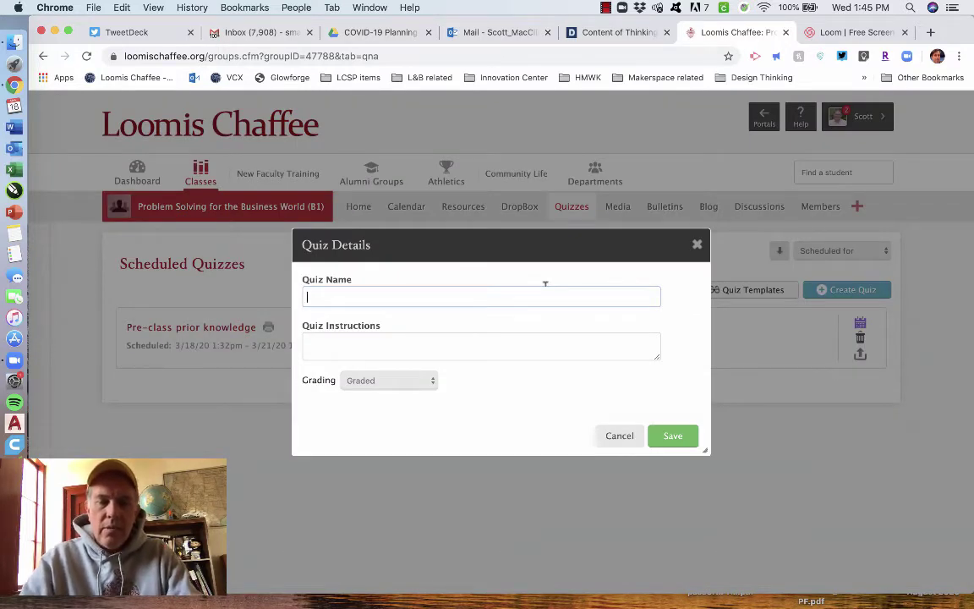
text(Intro Quiz #1)
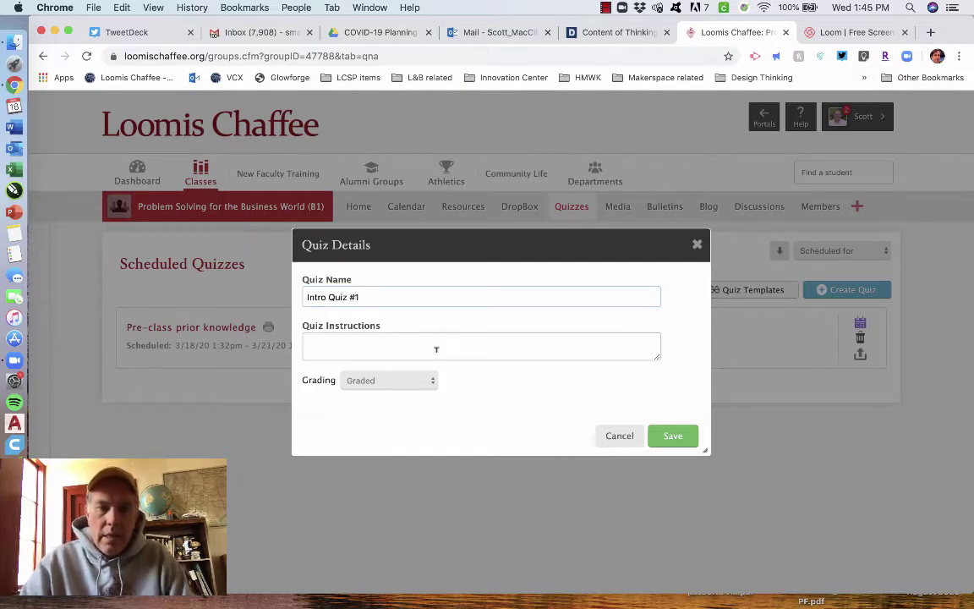
click(436, 348)
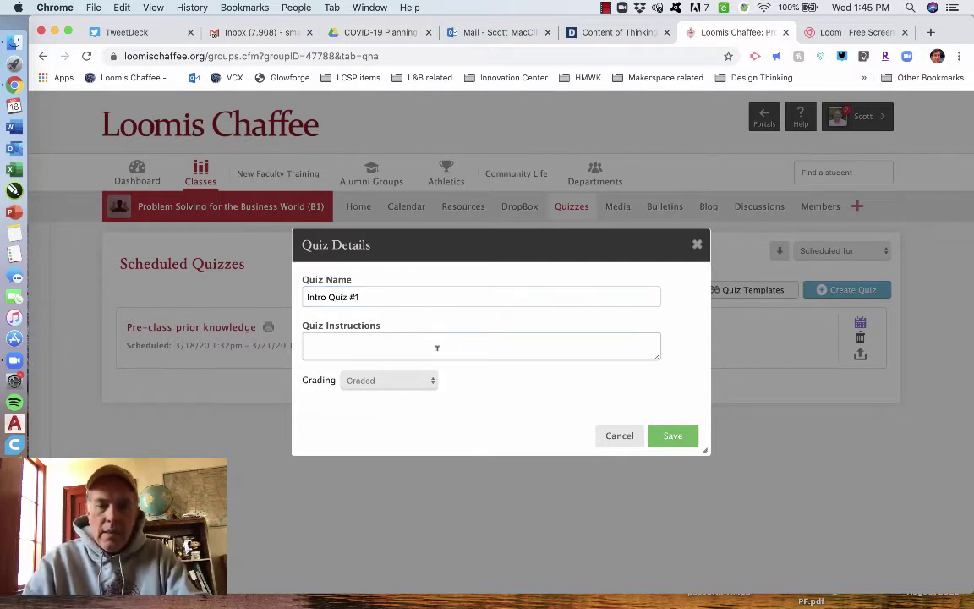
text(Please)
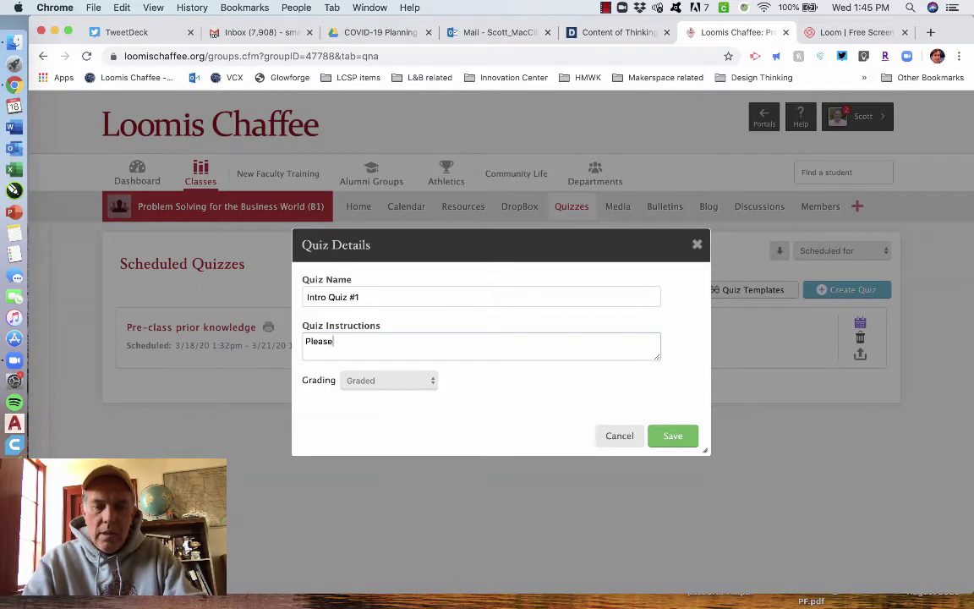
text( do not use an)
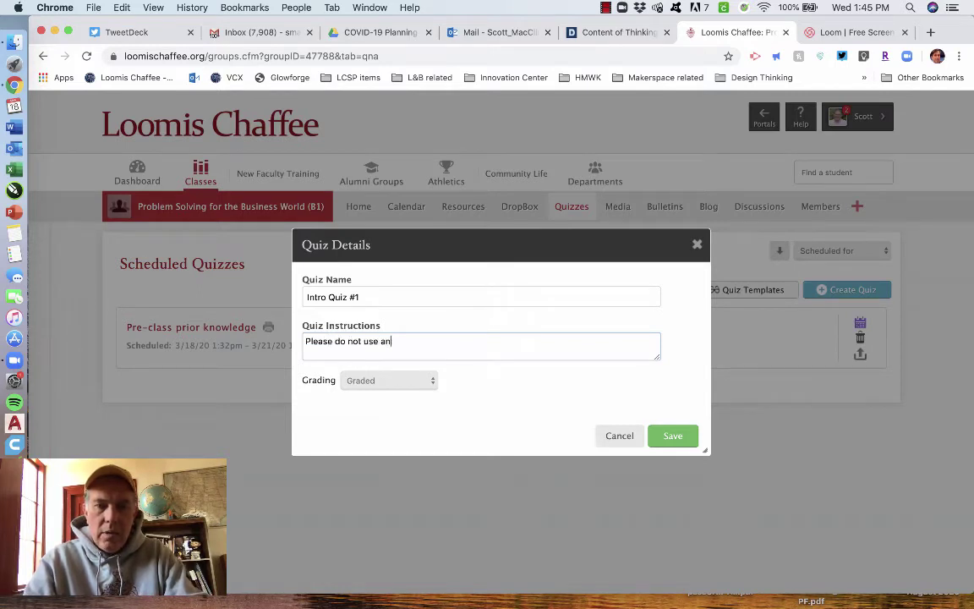
text(y resourc)
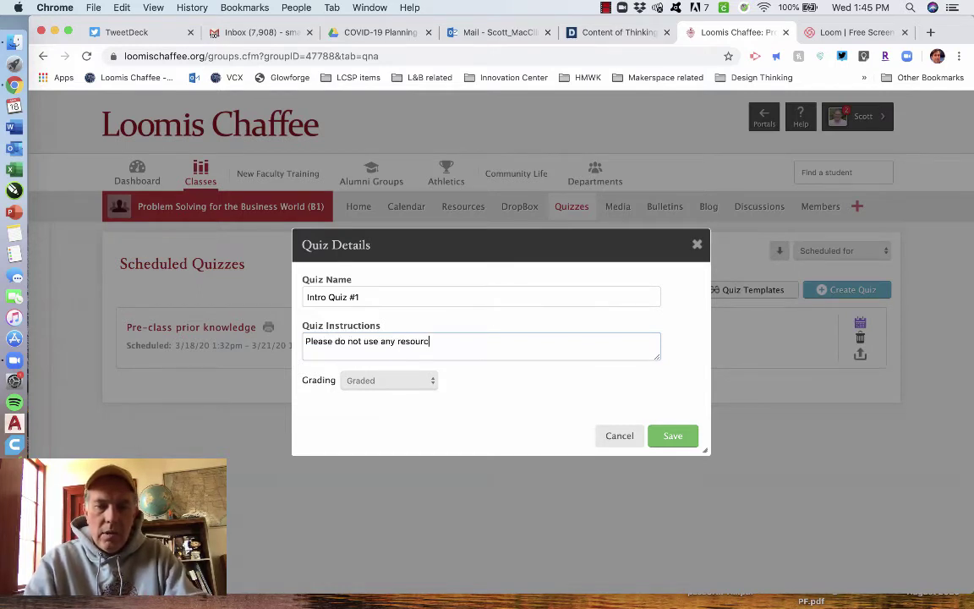
text(es fo rthis )
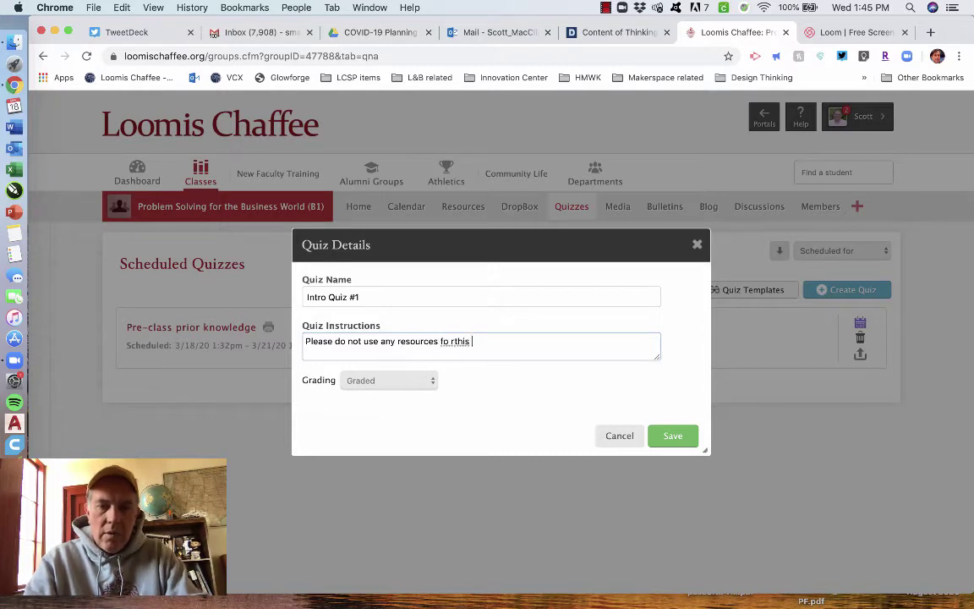
text(quiz...)
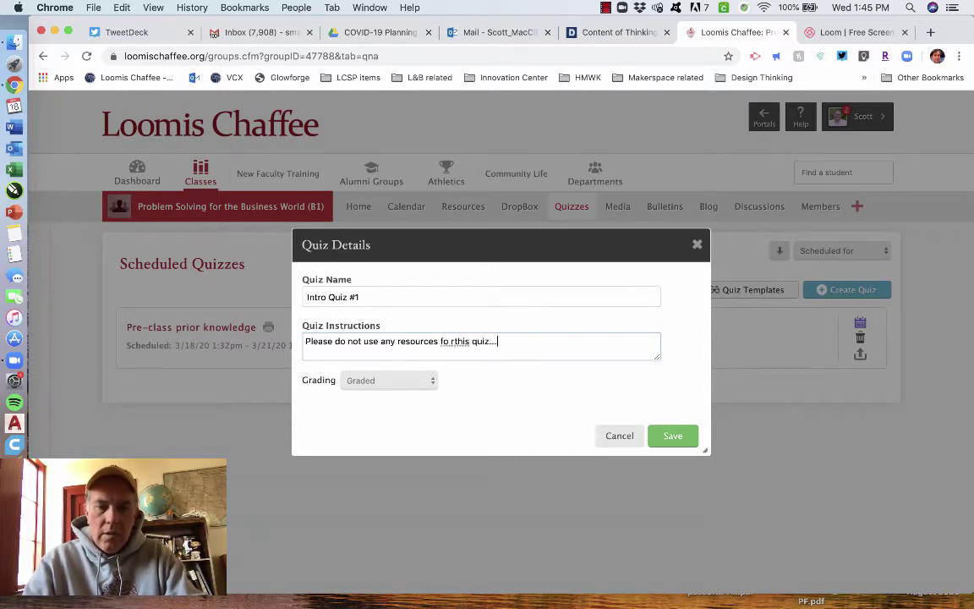
text(it is not being)
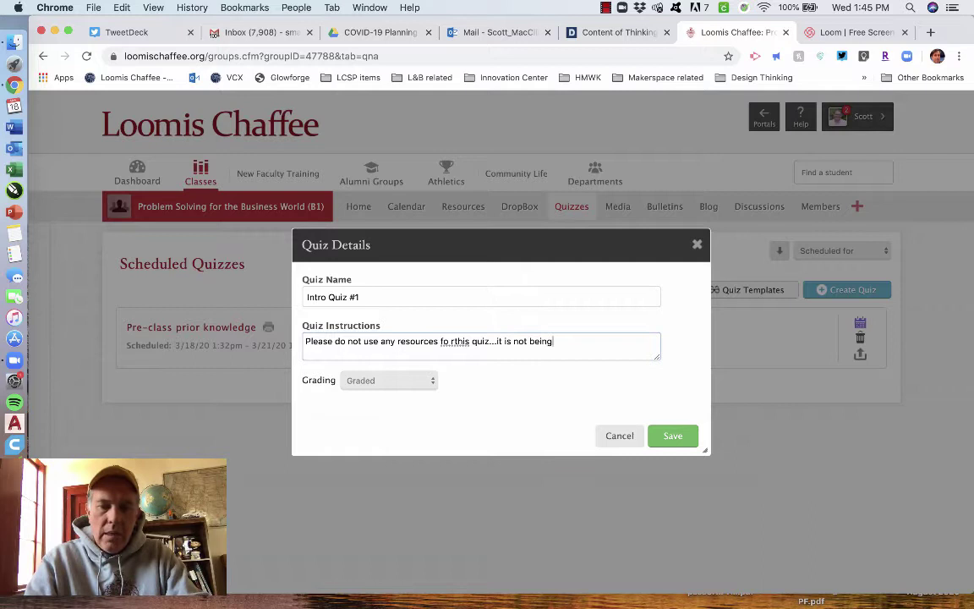
text( graded)
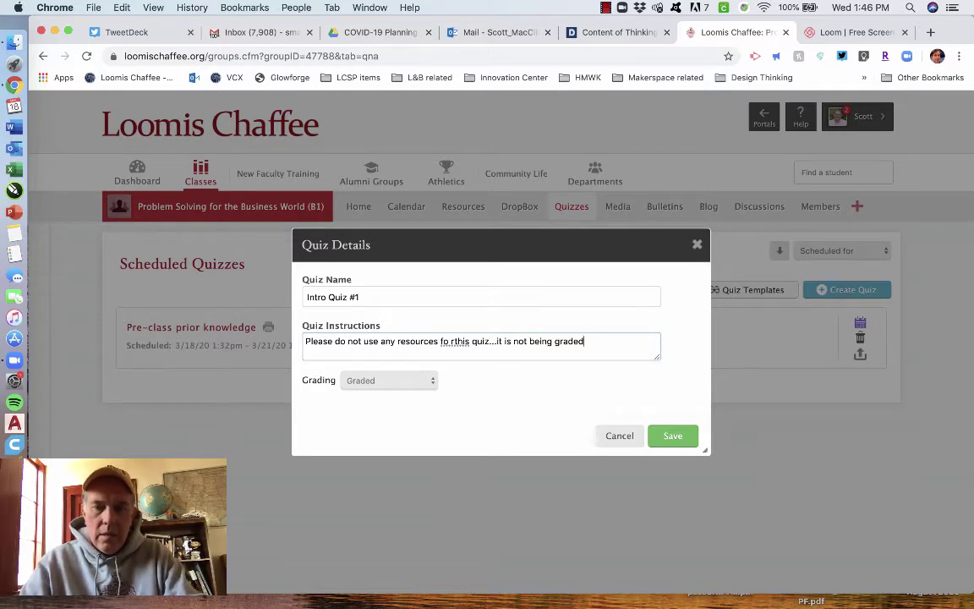
text(!)
- Set grading to Ungraded, fix the 'fo rthis' typo, and save the quiz
click(398, 381)
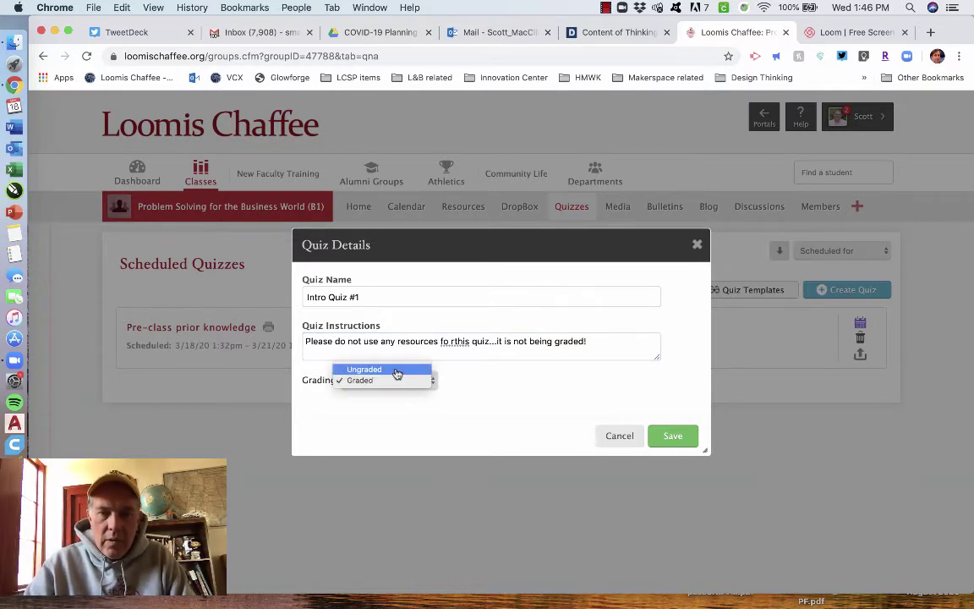
click(397, 371)
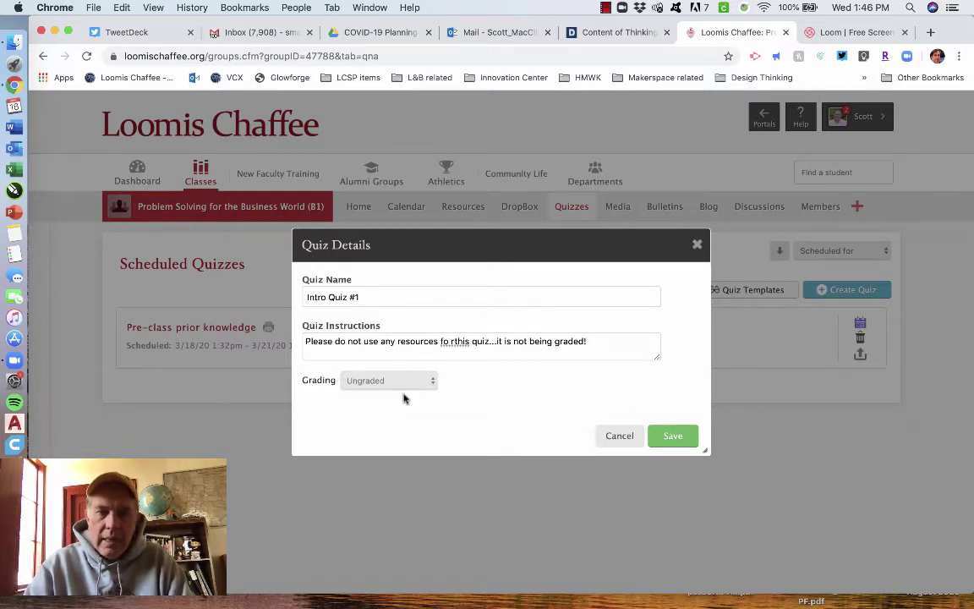
click(451, 341)
key(BackSpace)
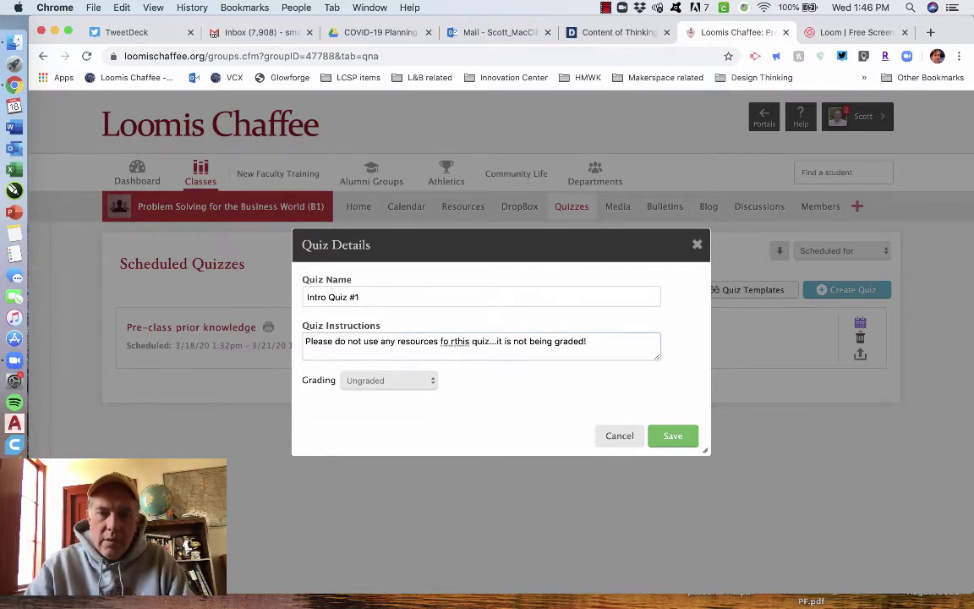
key(BackSpace)
key(Right)
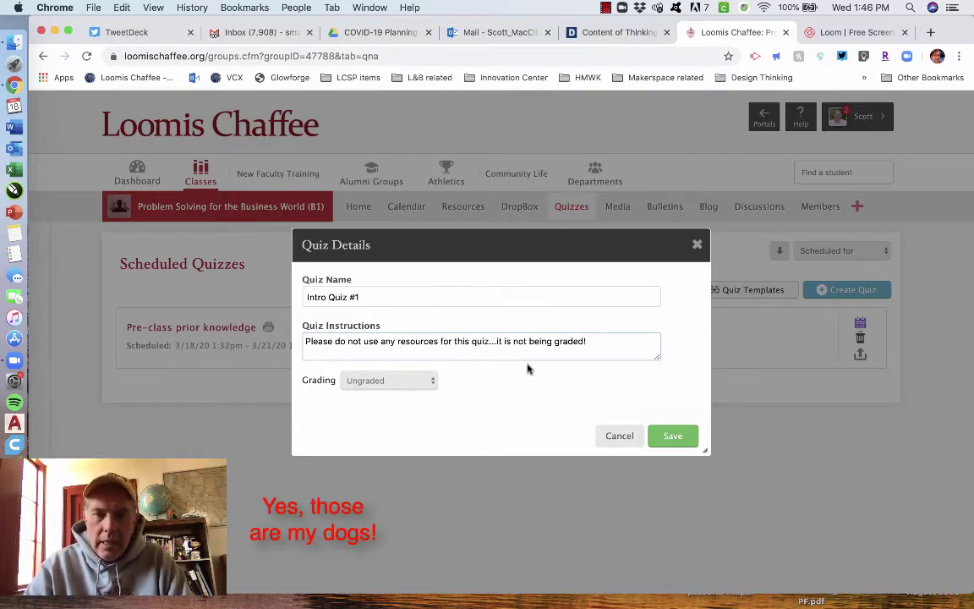
click(675, 436)
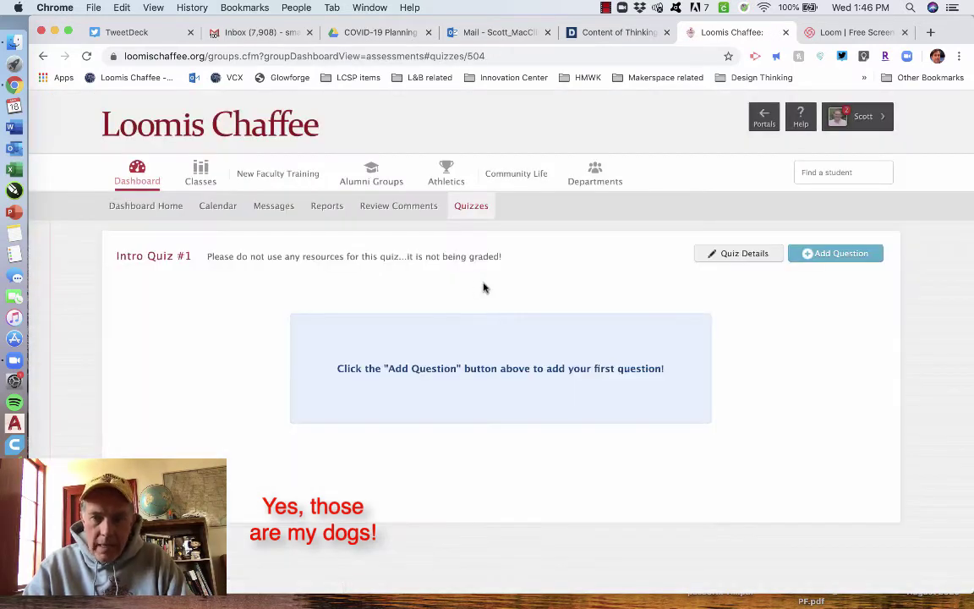
- Add the Short Answer question 'Tell me about your favorite color.' and save it
click(840, 259)
click(564, 188)
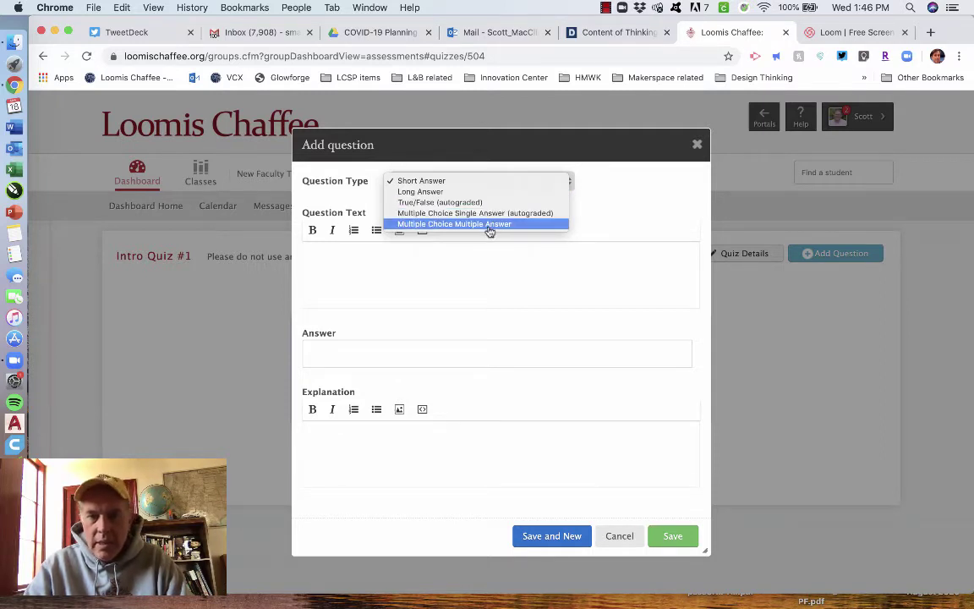
click(429, 183)
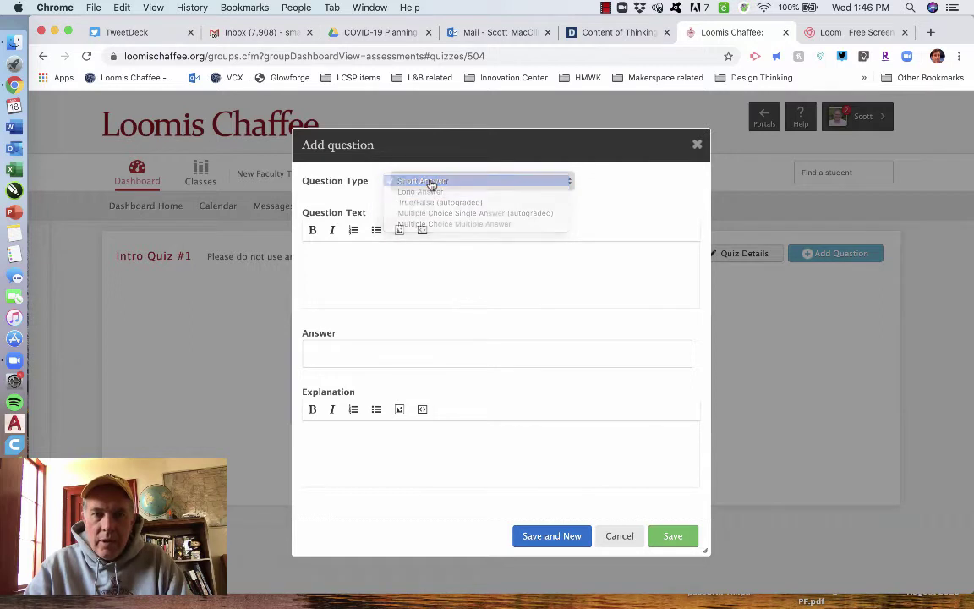
click(403, 262)
text(Tel)
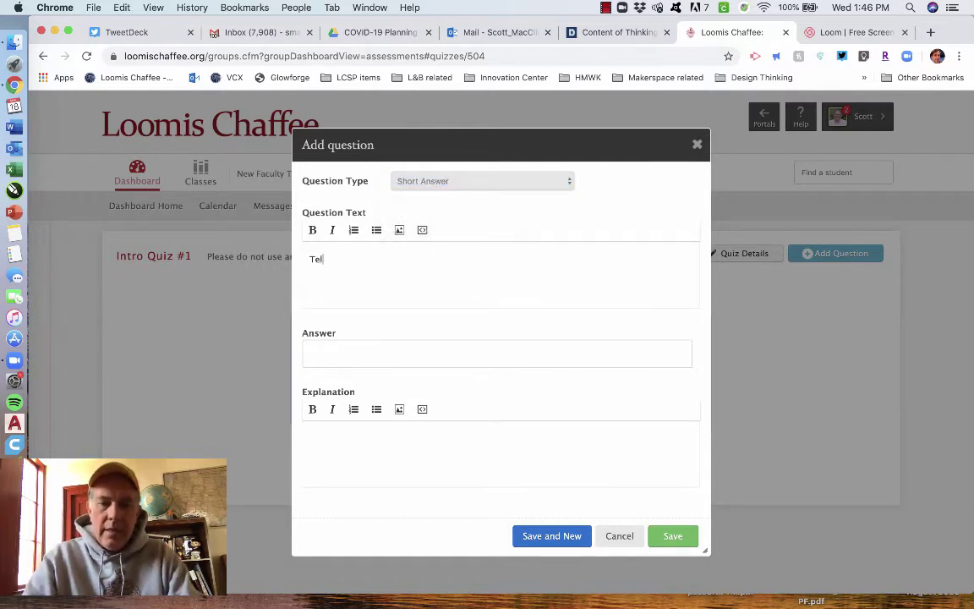
text(l me about yo)
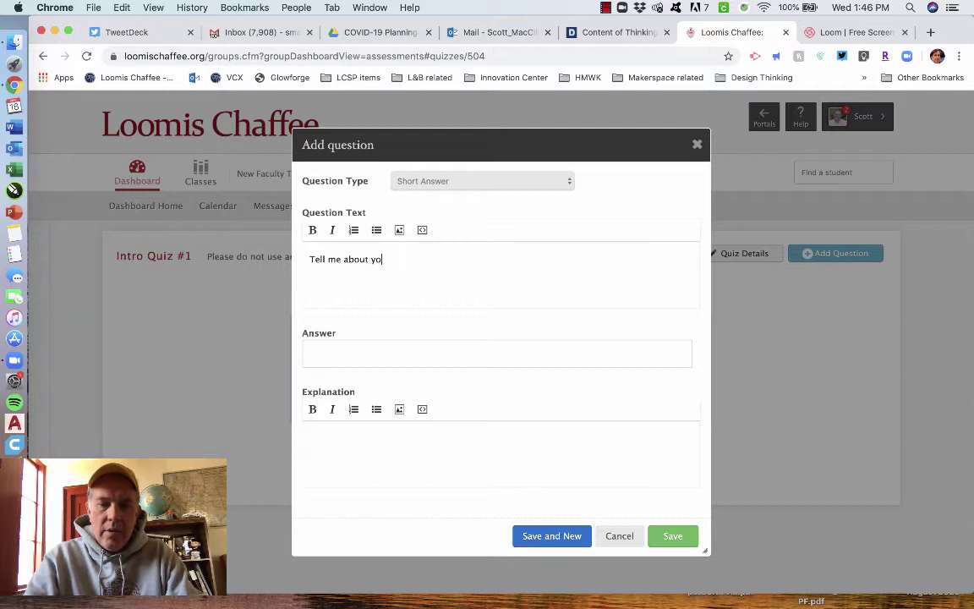
text(ur favorite c)
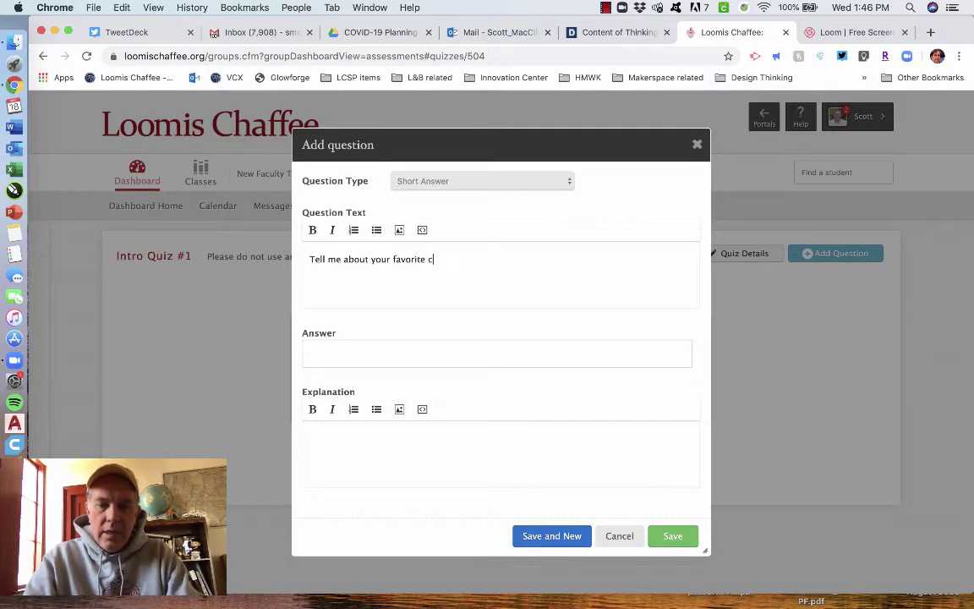
text(olor.)
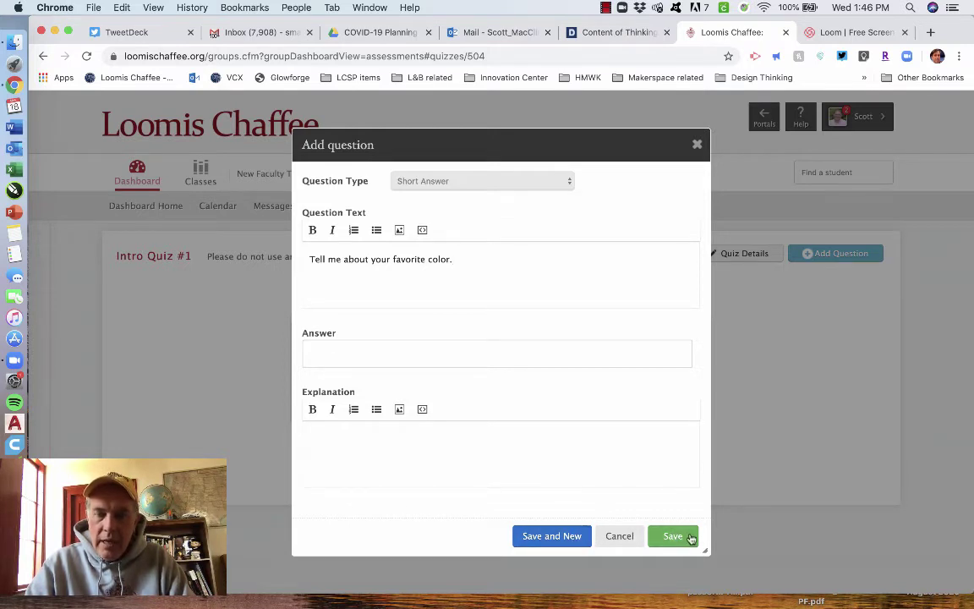
click(562, 538)
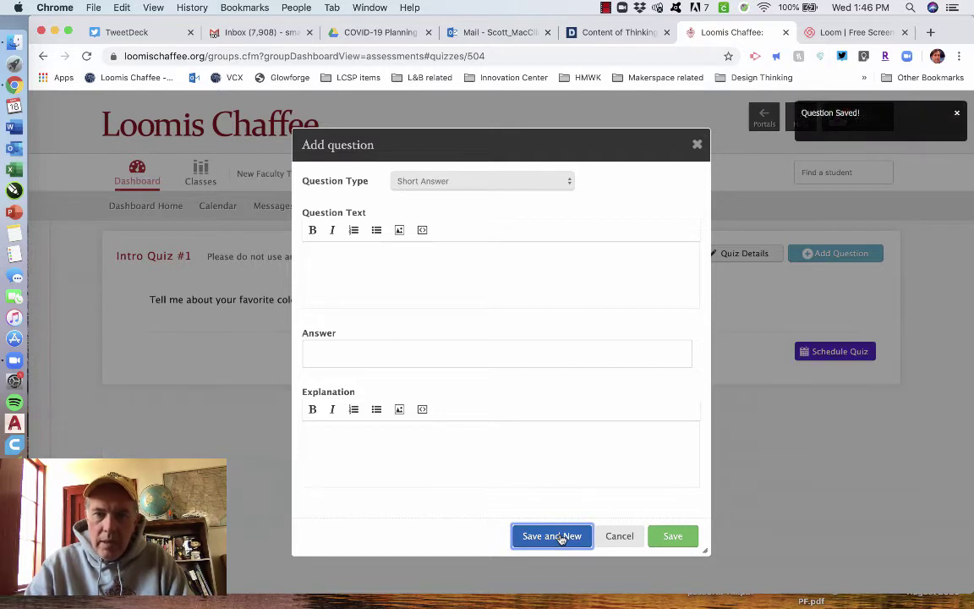
- Add the Long Answer question 'What is your favorite holiday and why? (250 words max)' and save it
click(529, 183)
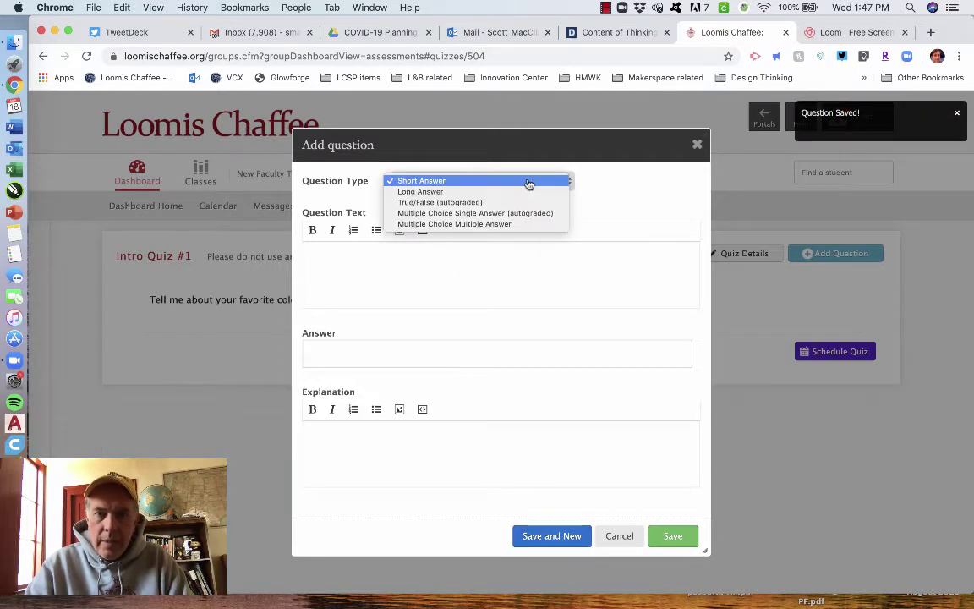
click(496, 193)
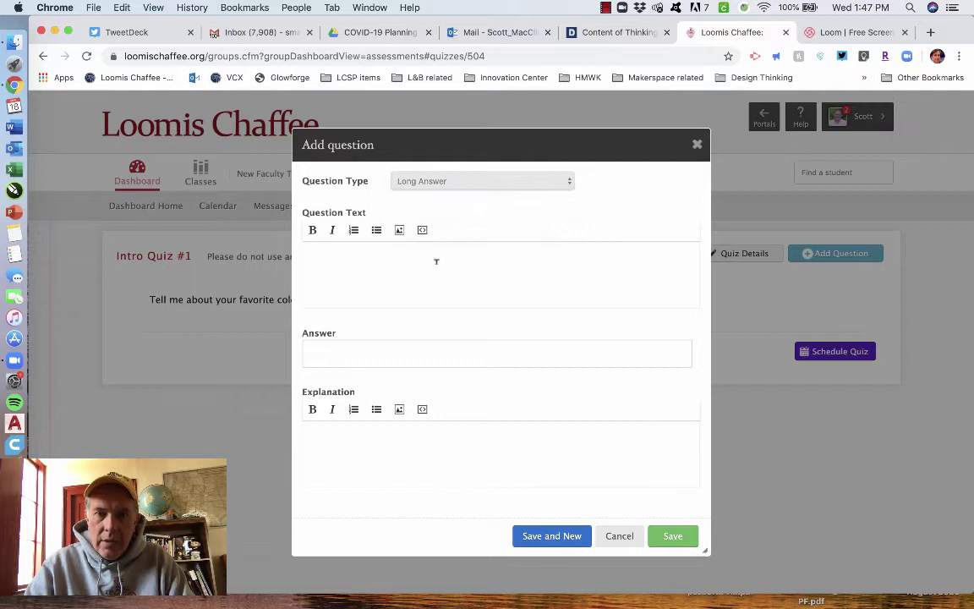
text(Wha)
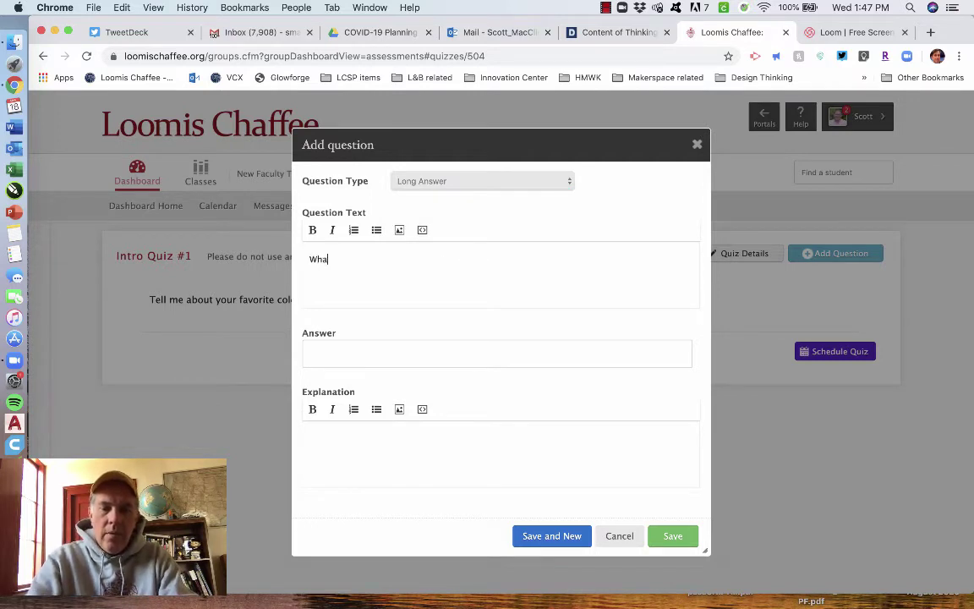
text(t is your fav)
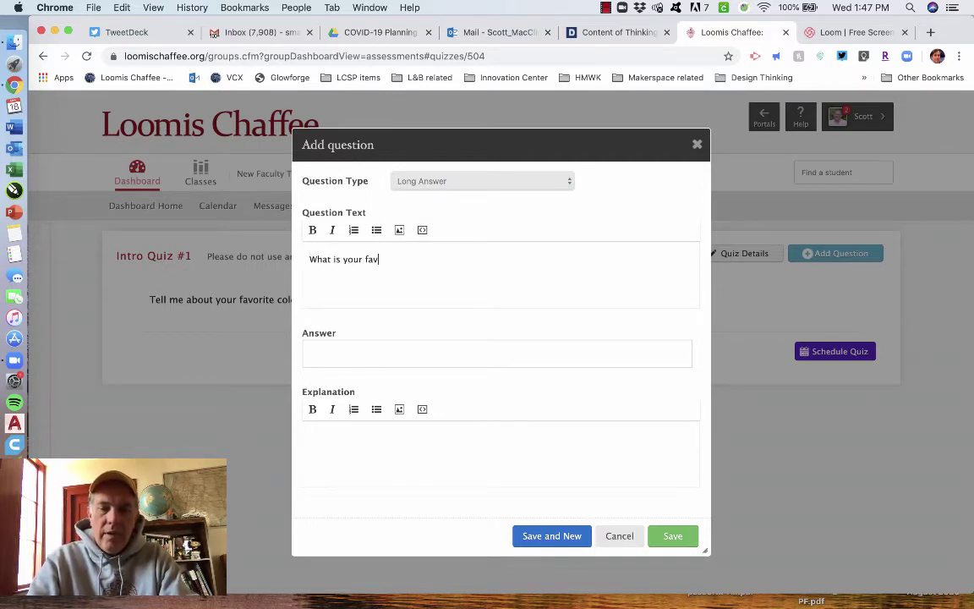
text(orite holid)
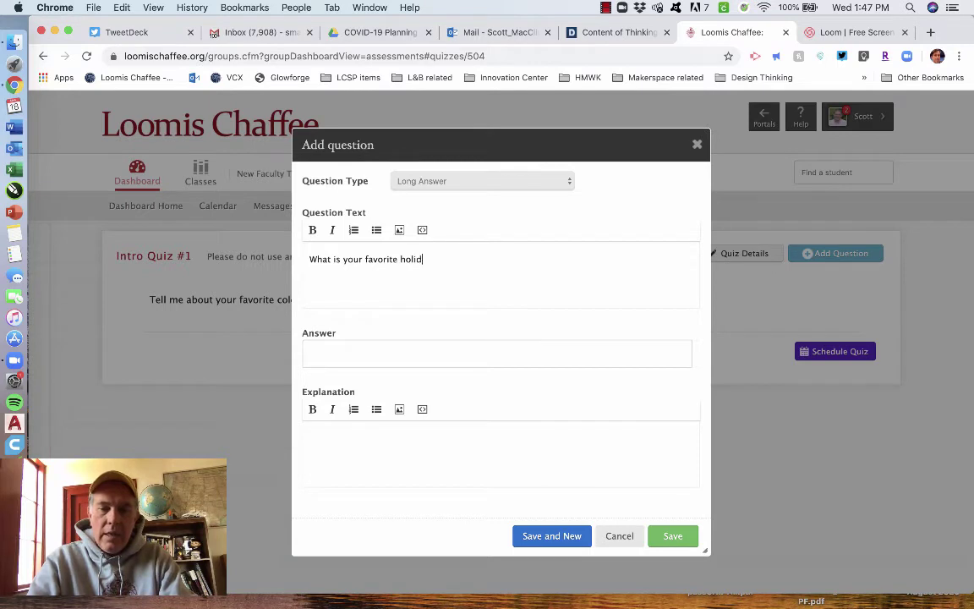
text(ay and why? ()
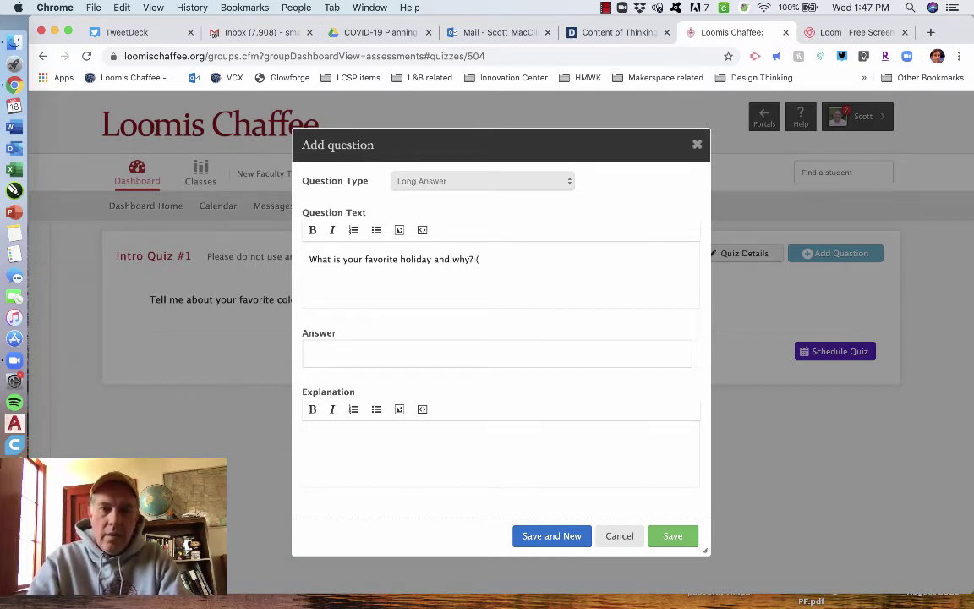
text(250 )
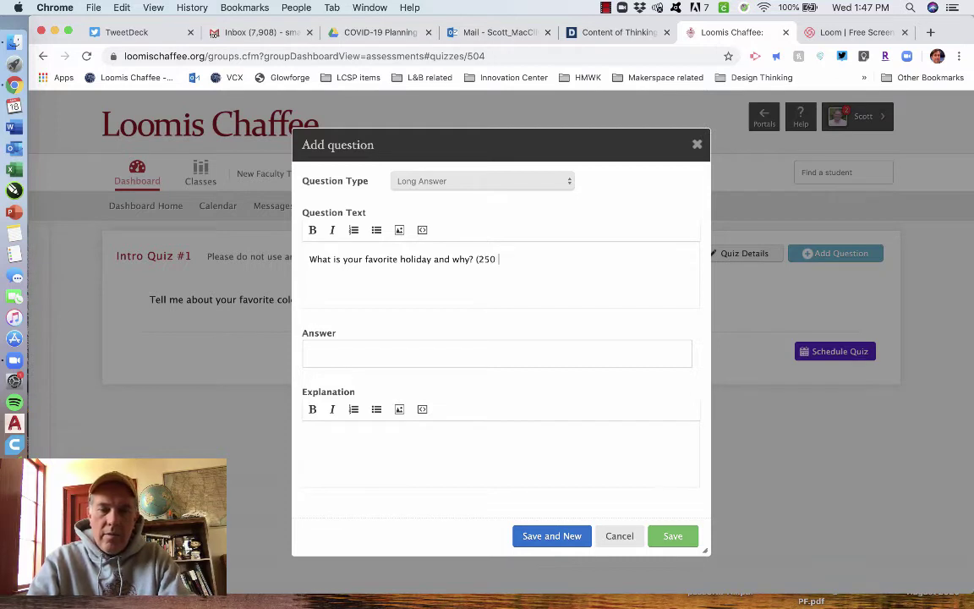
text(words max)
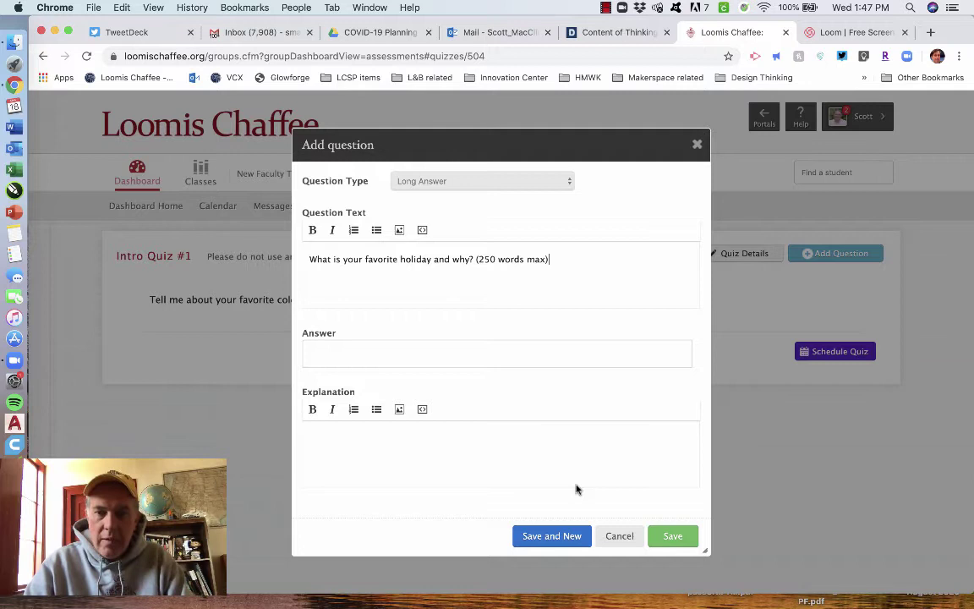
click(555, 535)
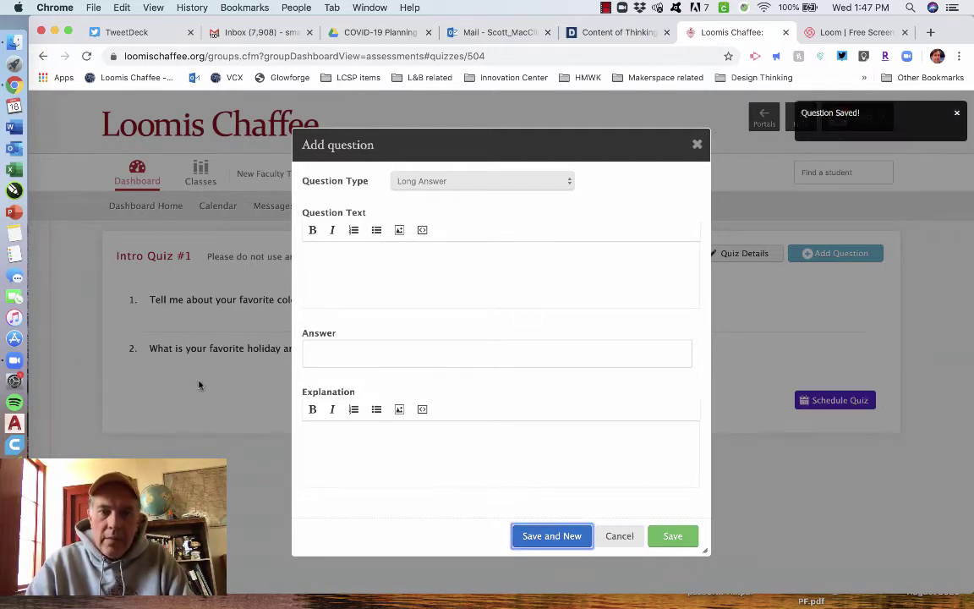
- Create a single-answer multiple choice question 'Red Sox or Yankees?' with answers Red Sox and Yankees
click(554, 182)
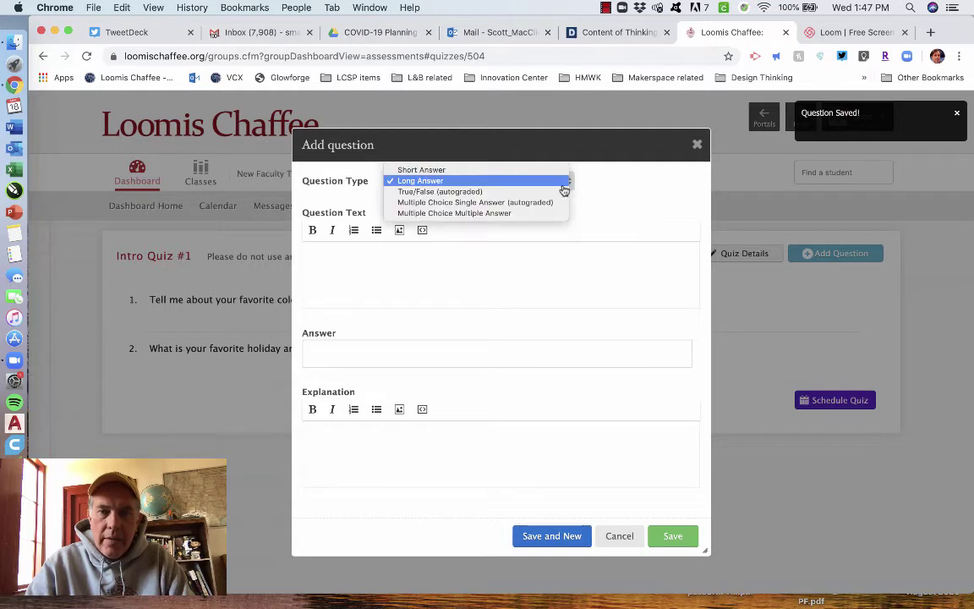
click(547, 202)
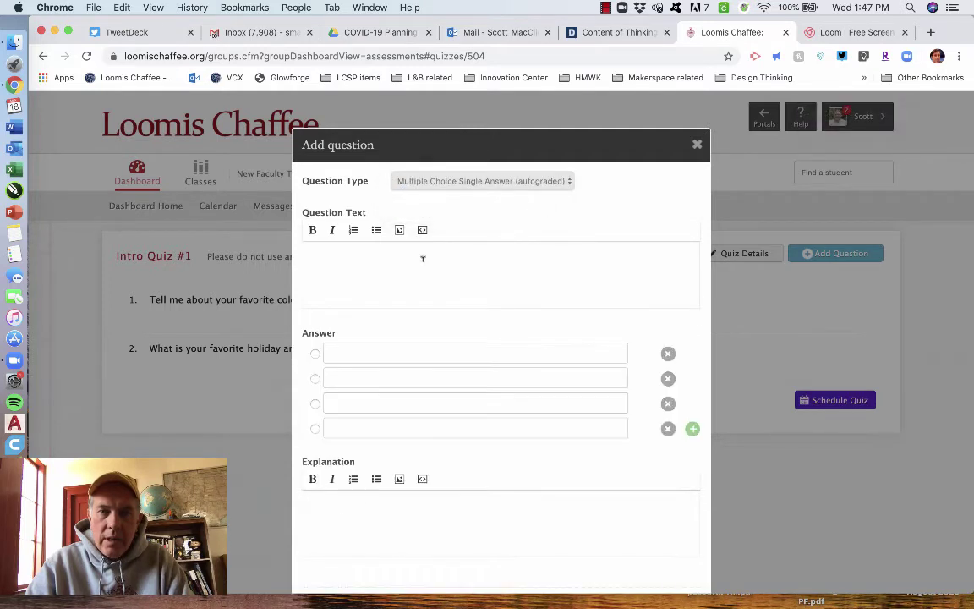
text(Red )
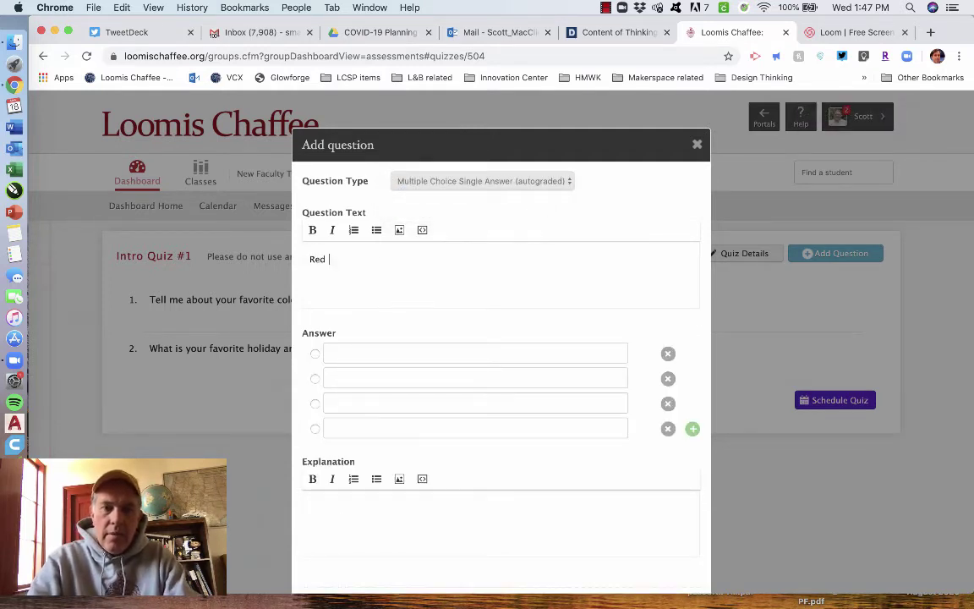
text(Sox or Yankees?)
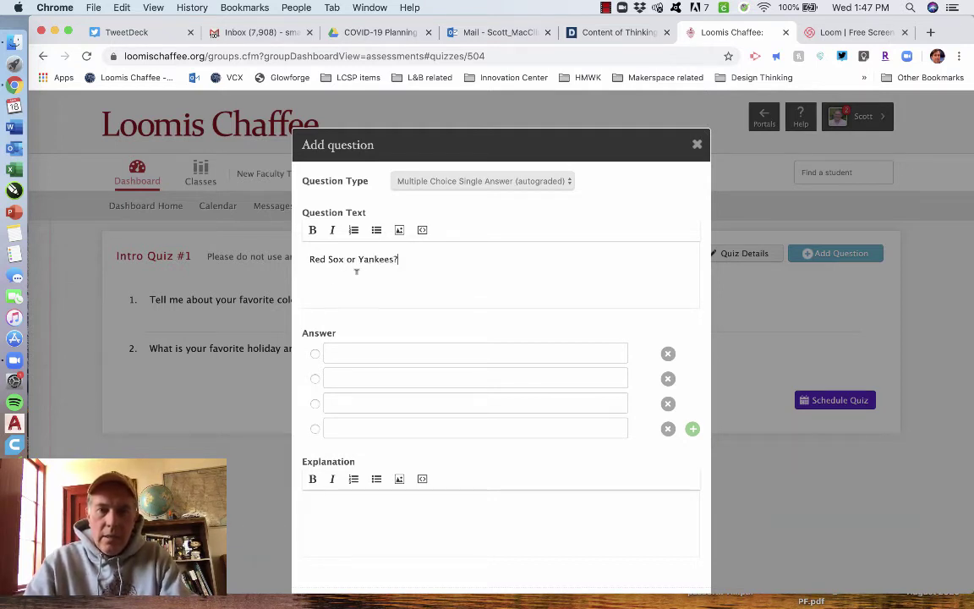
click(352, 359)
text(R)
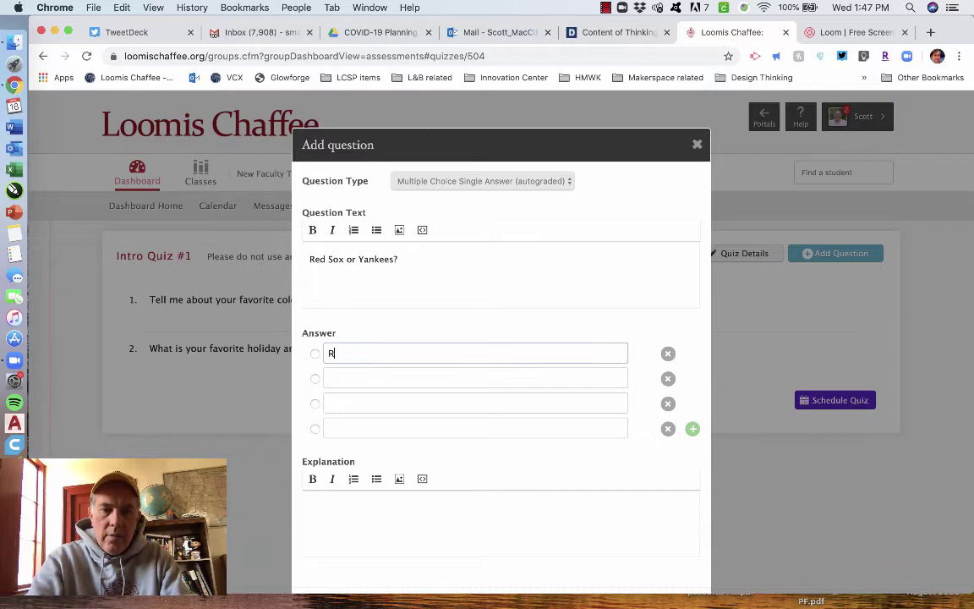
text(ed Sox)
click(348, 379)
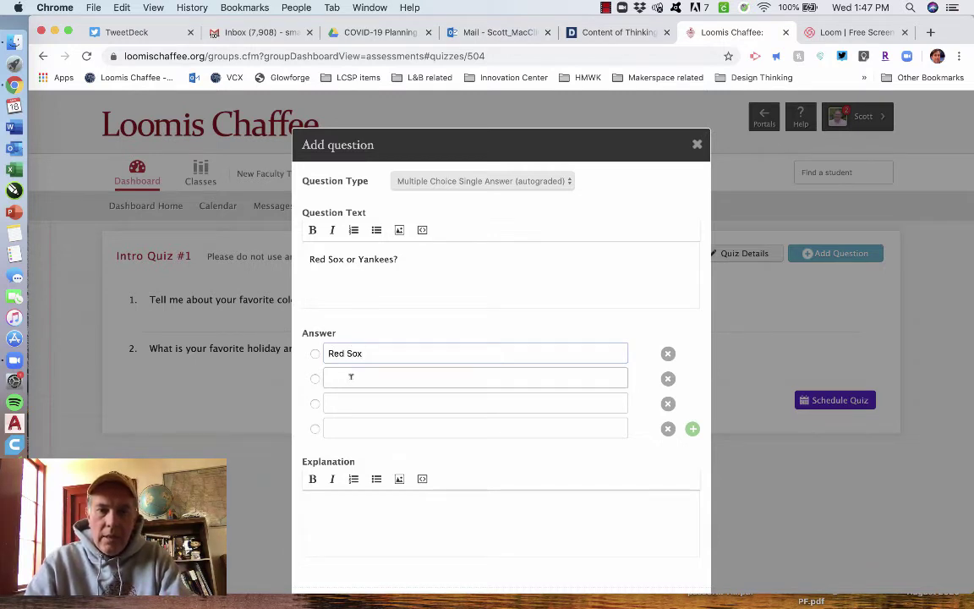
text(Yankees)
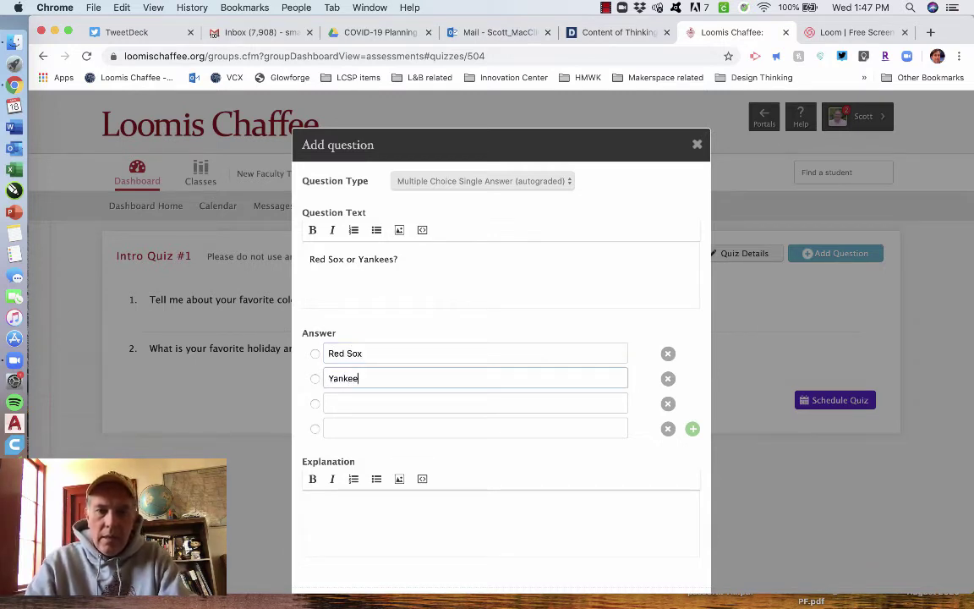
- Mark Red Sox as correct, add a joking explanation, and save the question
click(315, 354)
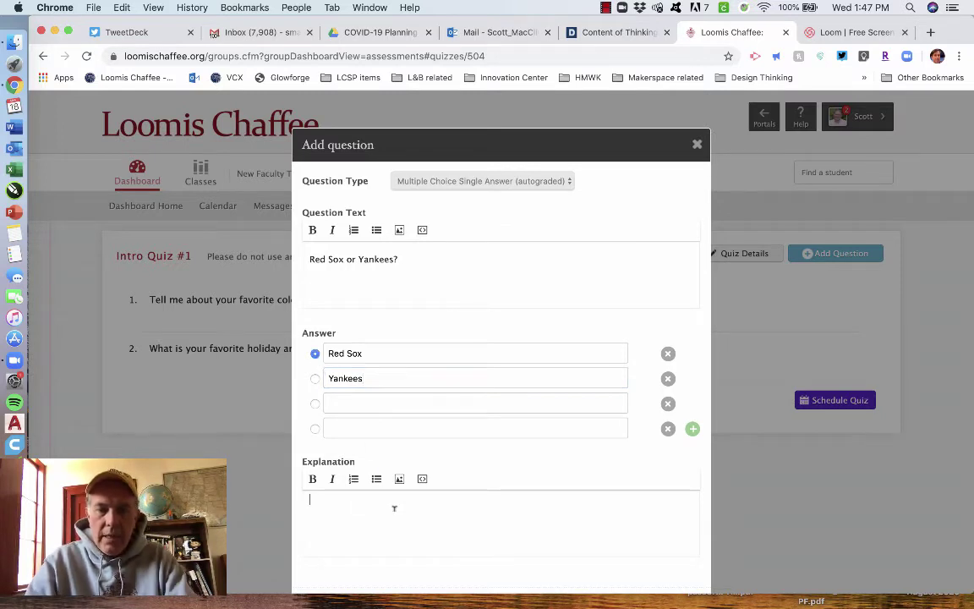
text(here)
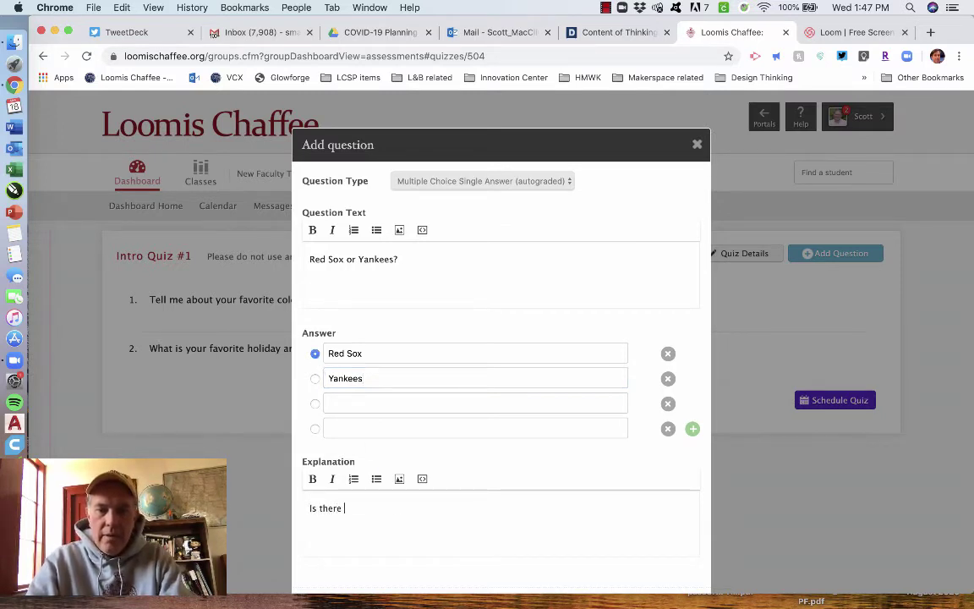
text( really a c)
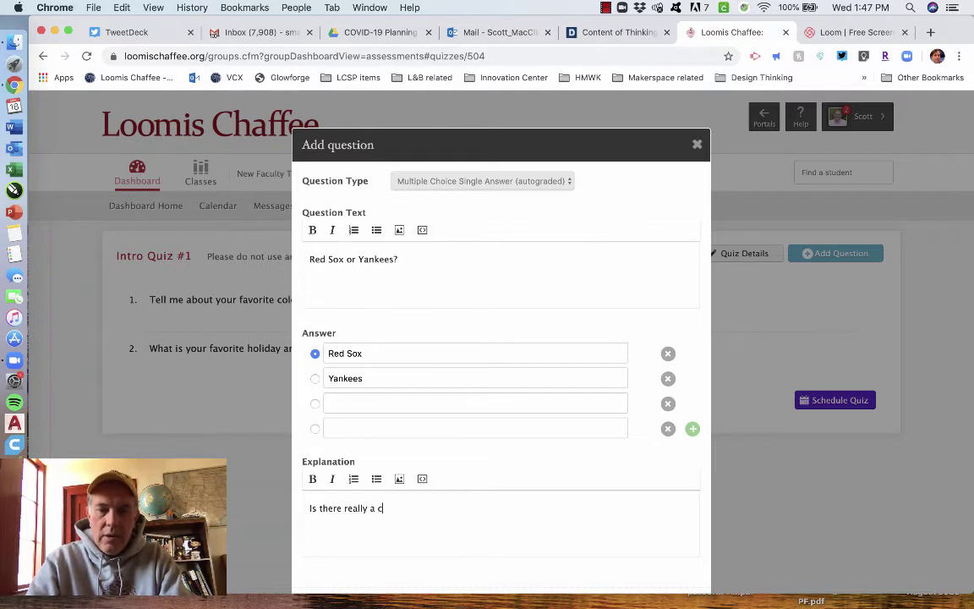
text(hoice??)
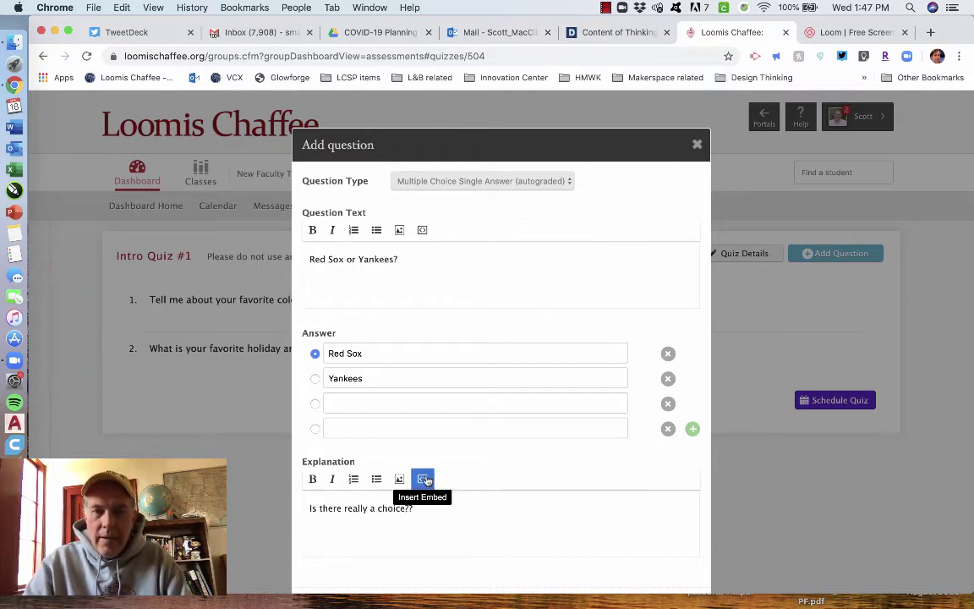
scroll(450, 450, down, 3)
click(550, 538)
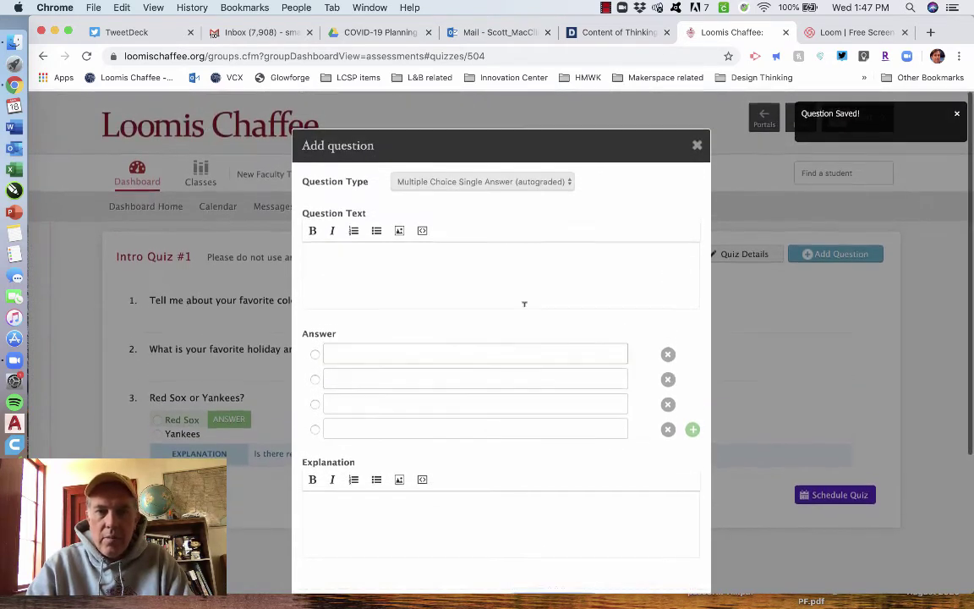
- Switch the blank new question to Multiple Choice Multiple Answer, then cancel it without saving
click(551, 186)
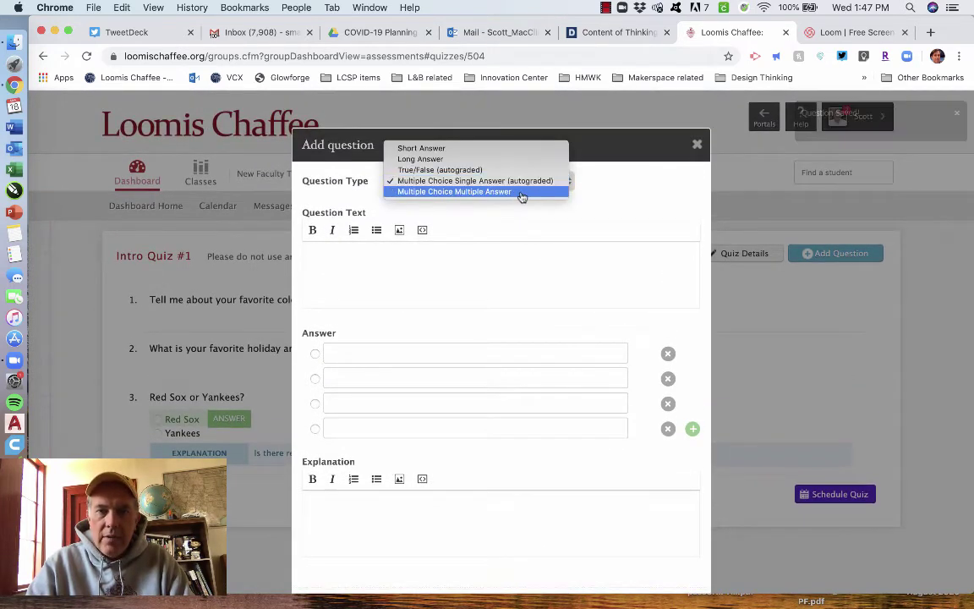
click(523, 193)
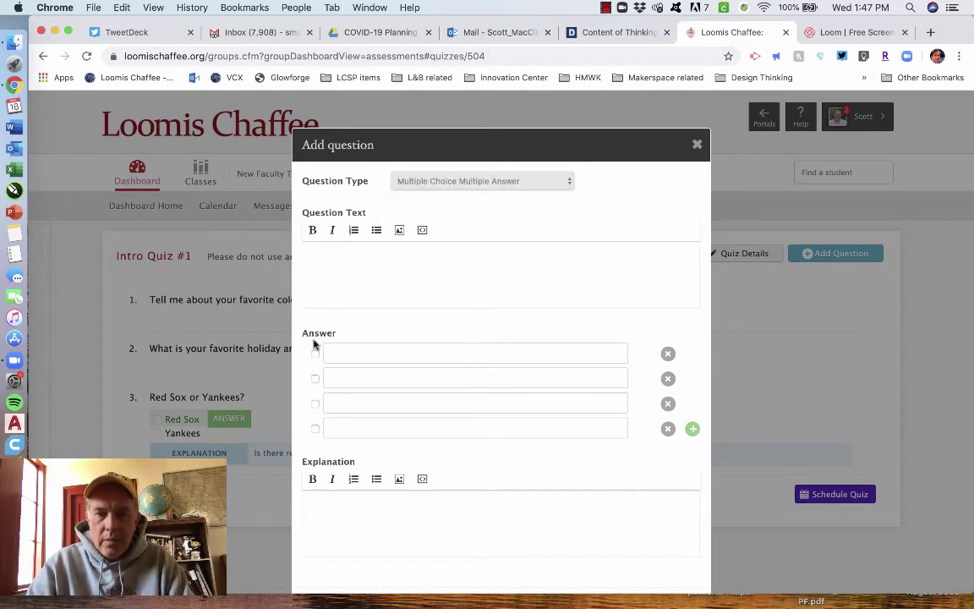
scroll(512, 345, down, 5)
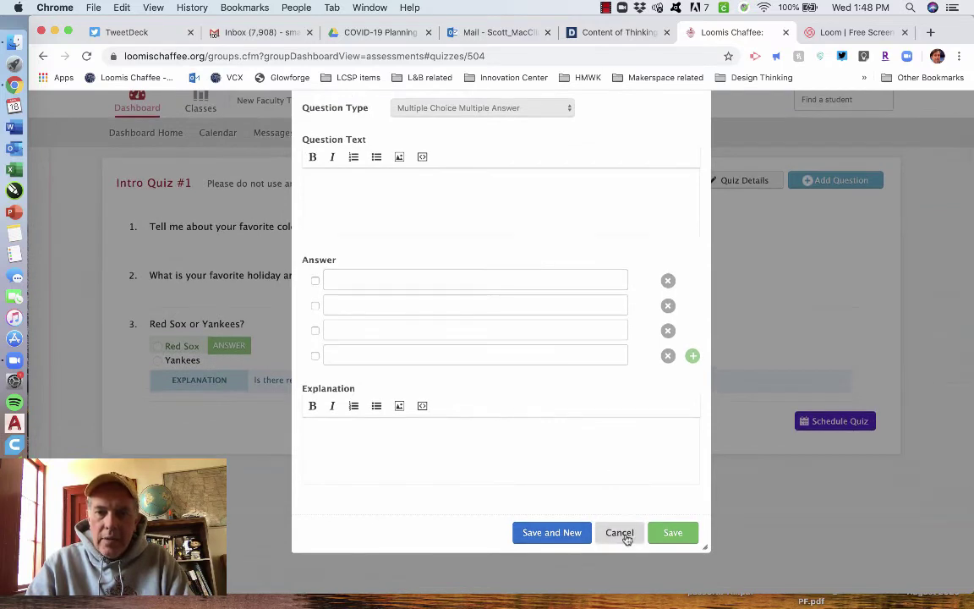
click(626, 533)
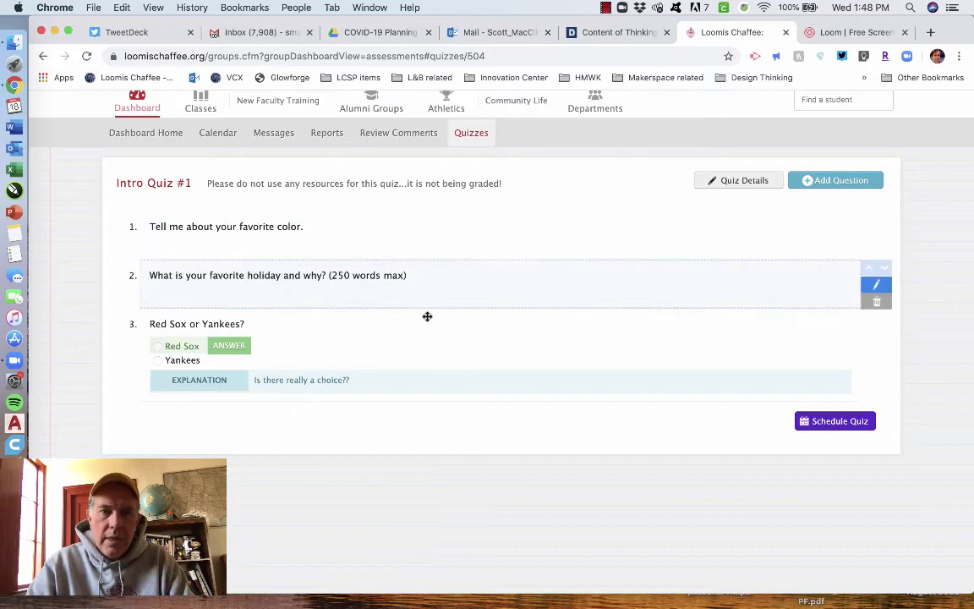
scroll(448, 331, up, 2)
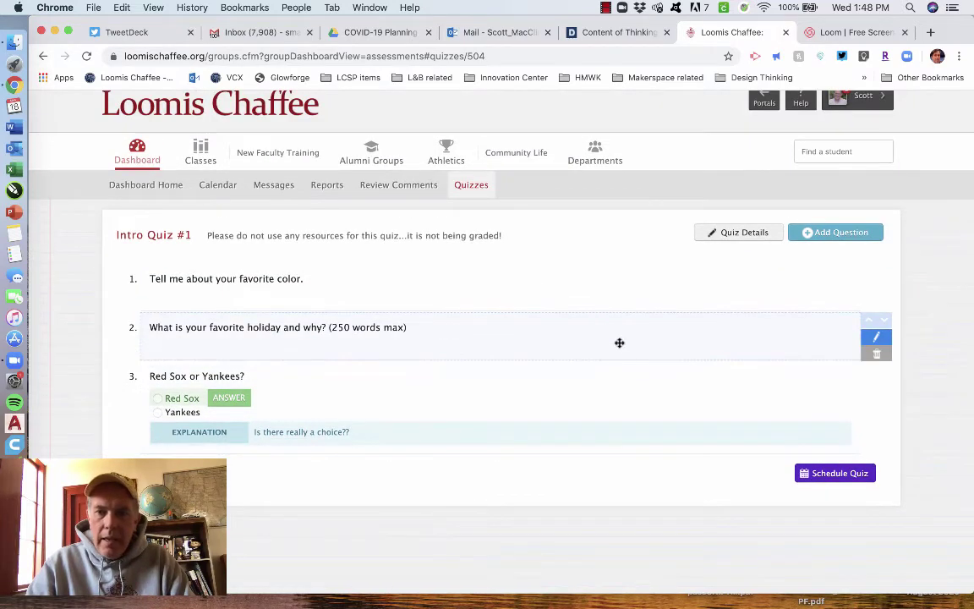
- In the quiz schedule, set the end to March 28, 2020 at 12:00pm
click(840, 482)
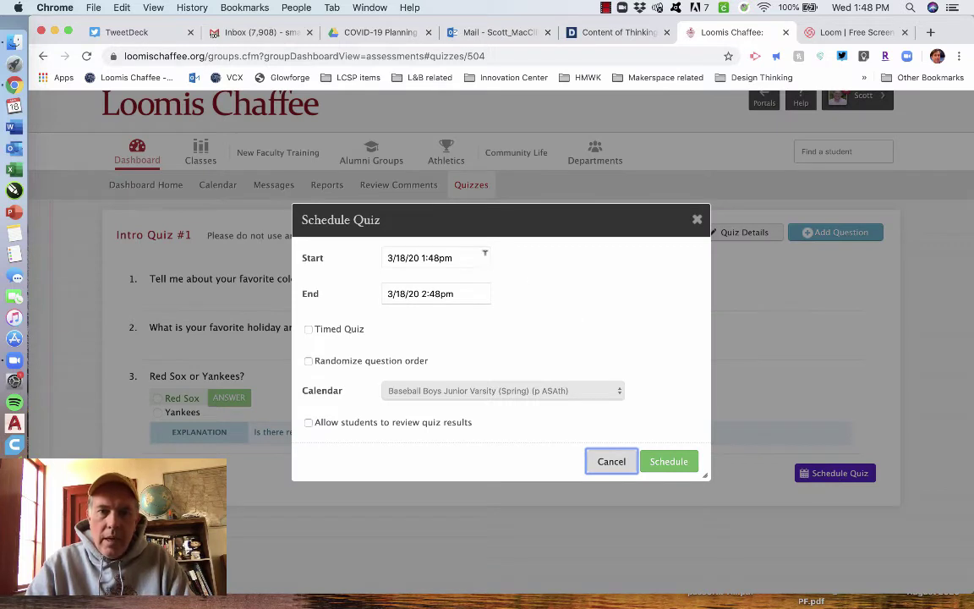
click(422, 293)
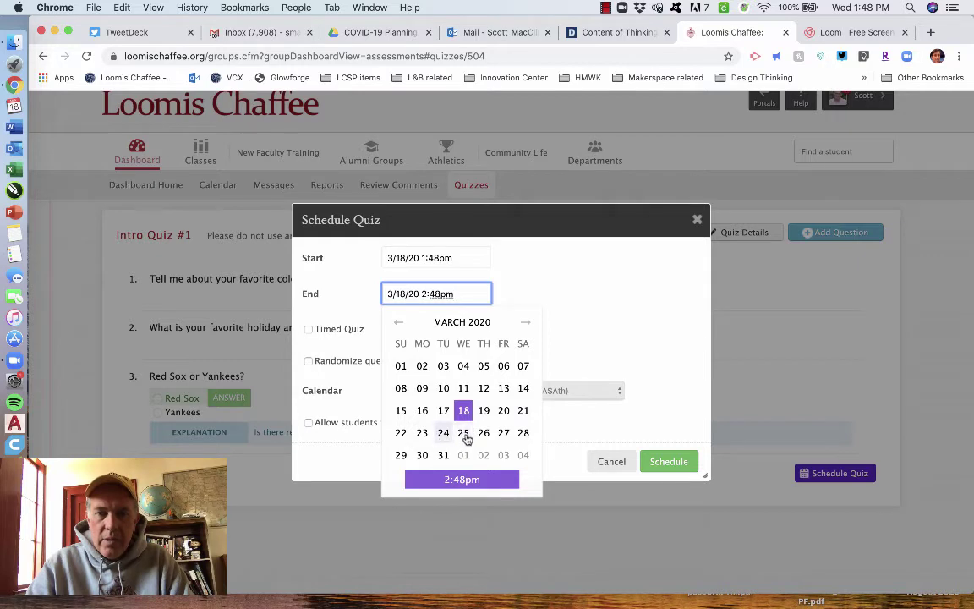
click(524, 433)
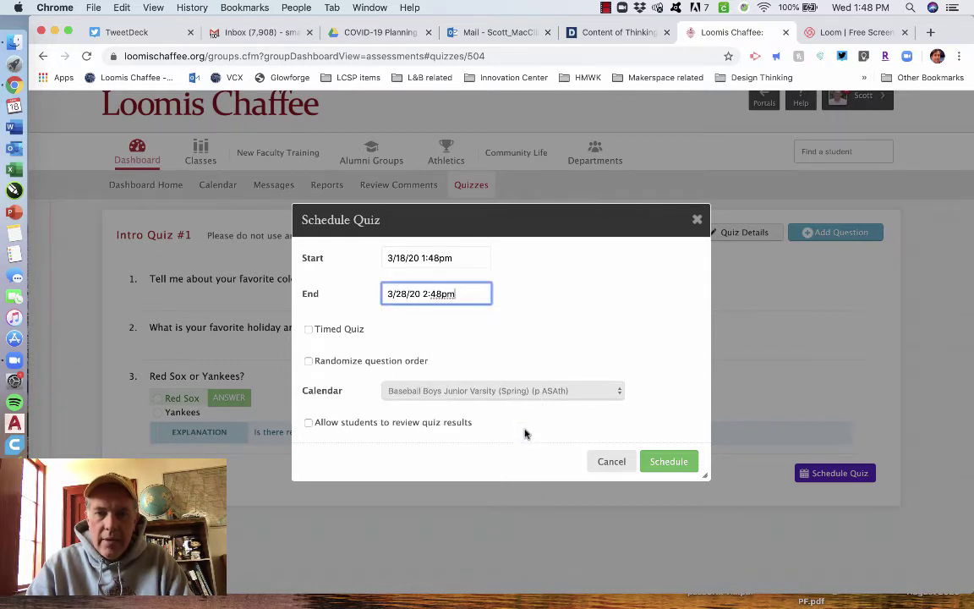
click(459, 294)
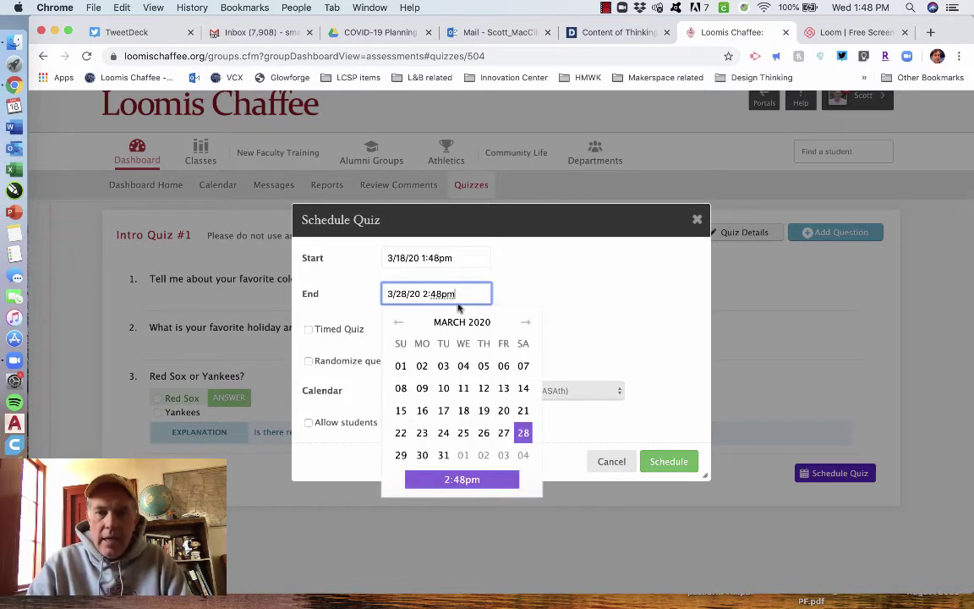
click(484, 481)
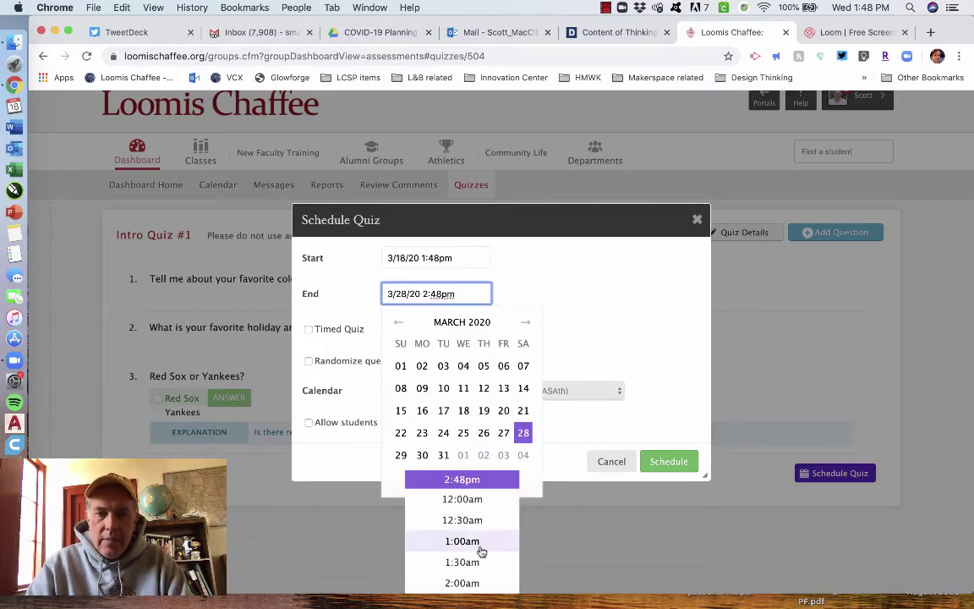
scroll(481, 552, down, 5)
scroll(481, 551, down, 5)
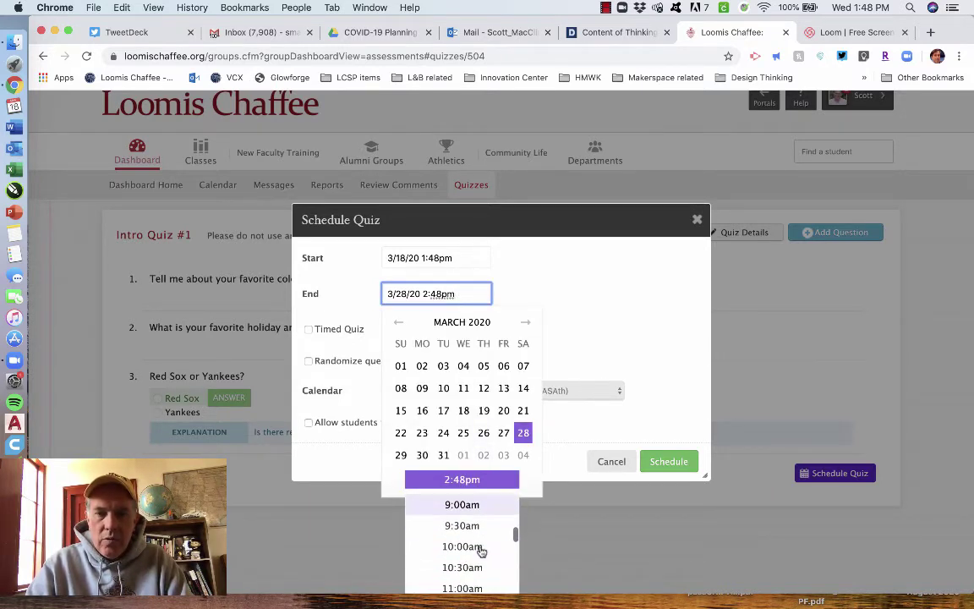
click(481, 546)
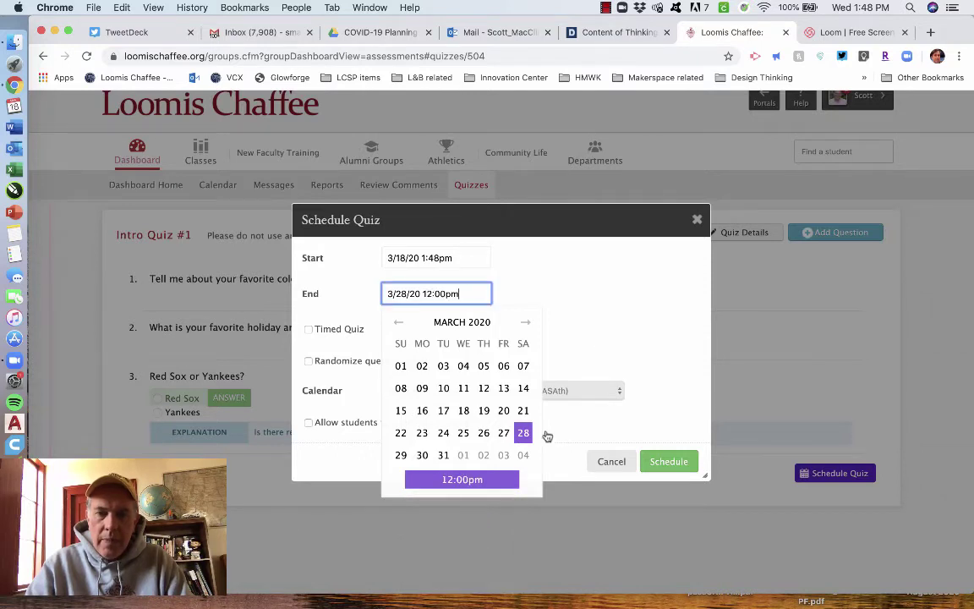
click(604, 344)
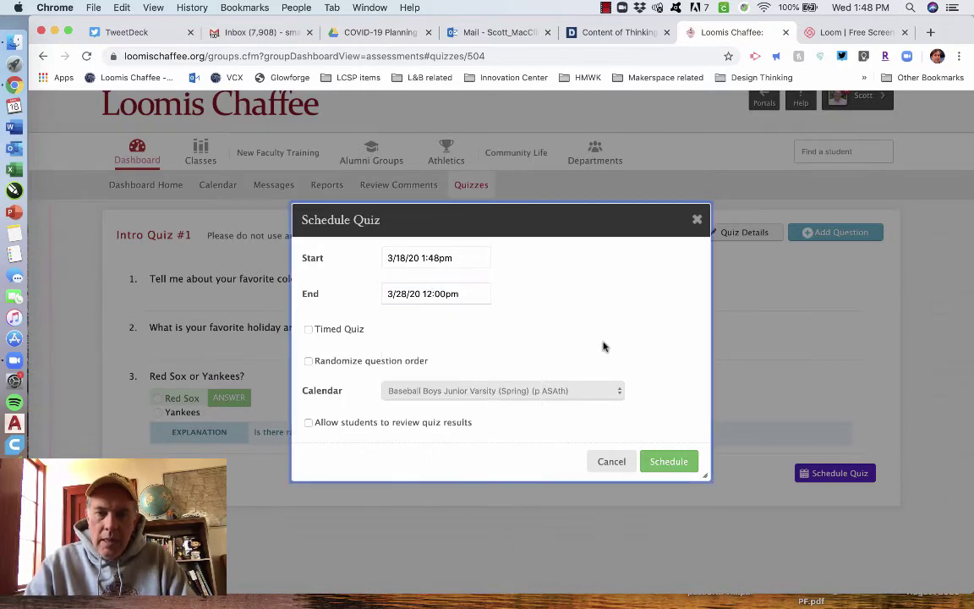
- Leave the quiz untimed, post it to the Problem Solving for the Business World (p B1) calendar, and schedule it
click(309, 330)
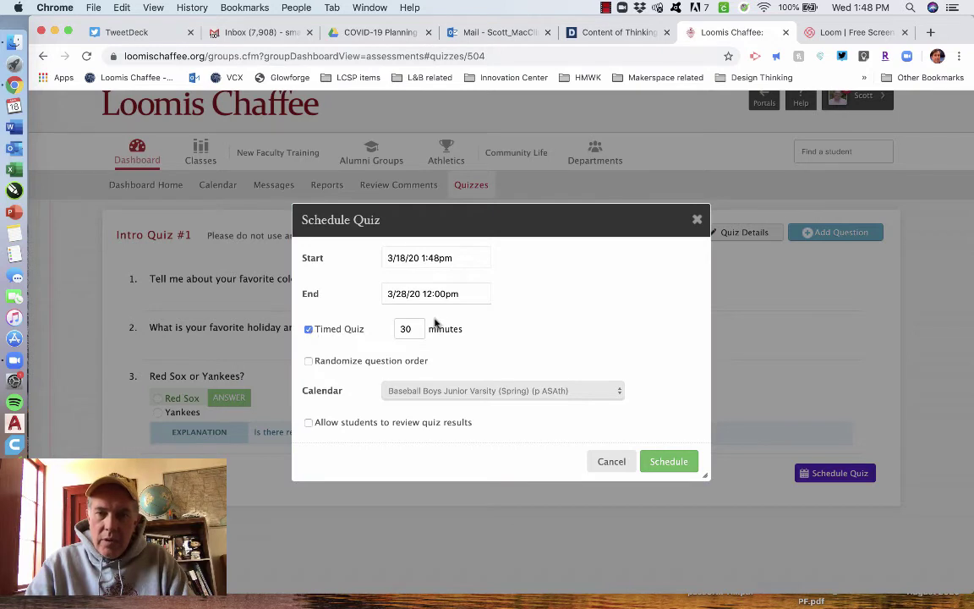
click(308, 329)
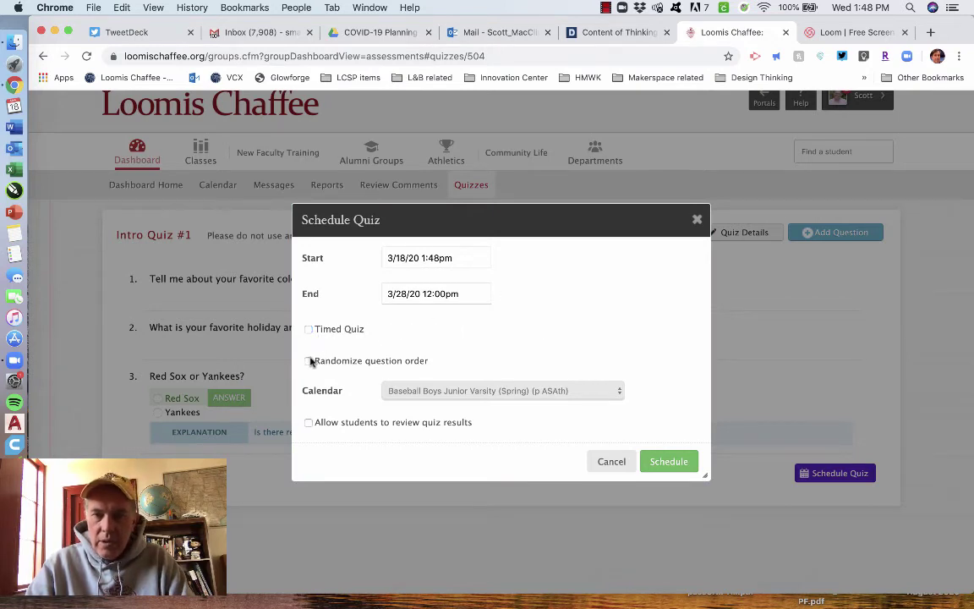
click(547, 389)
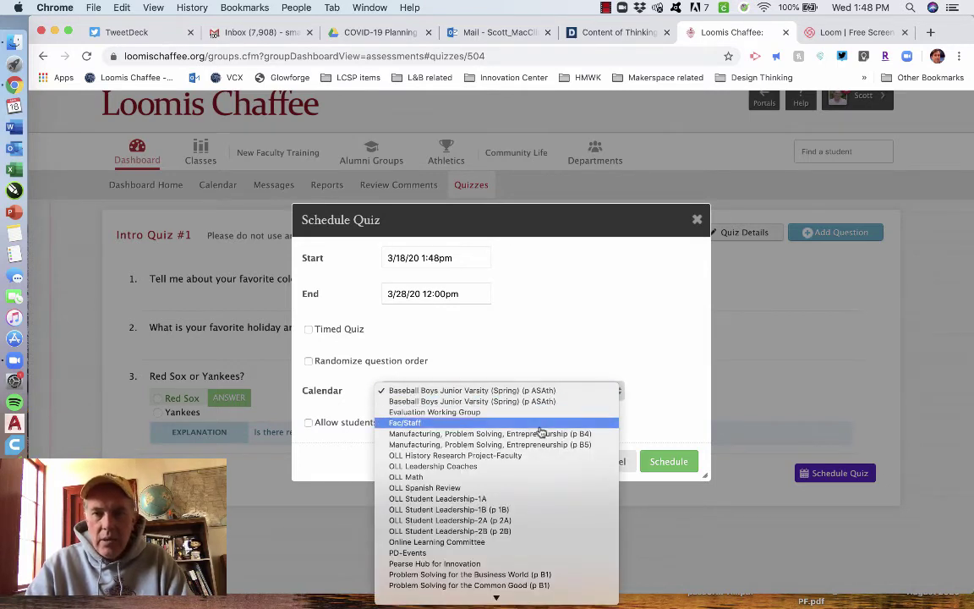
scroll(541, 432, down, 2)
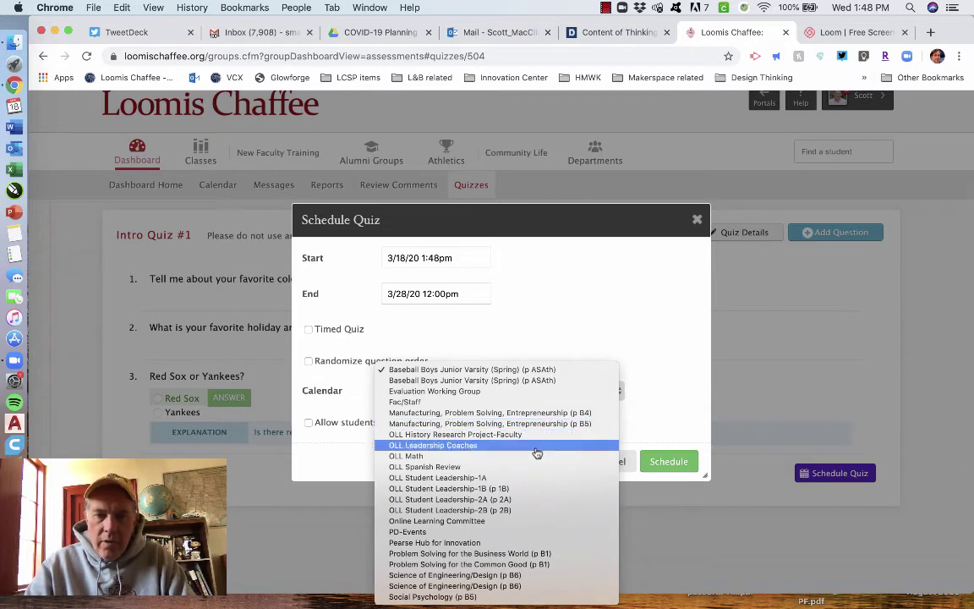
click(526, 554)
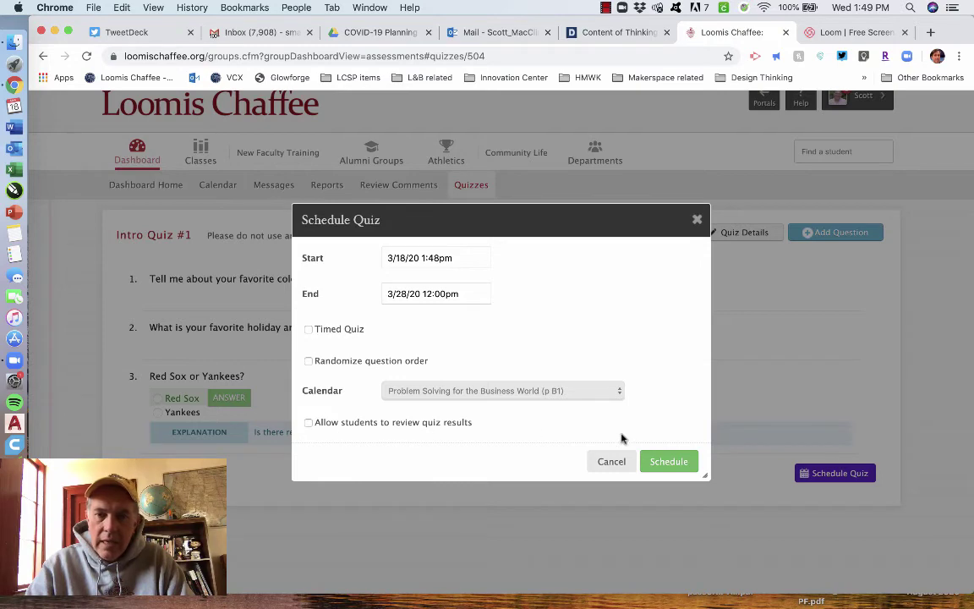
click(669, 465)
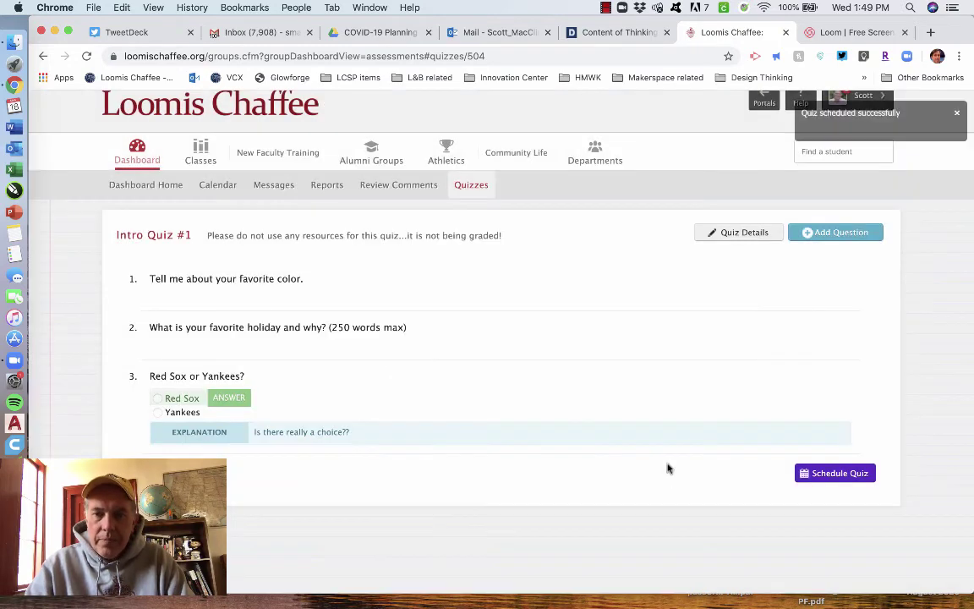
- Open the Problem Solving for the Business World (B1) class from Classes and go to its Calendar
scroll(635, 345, up, 1)
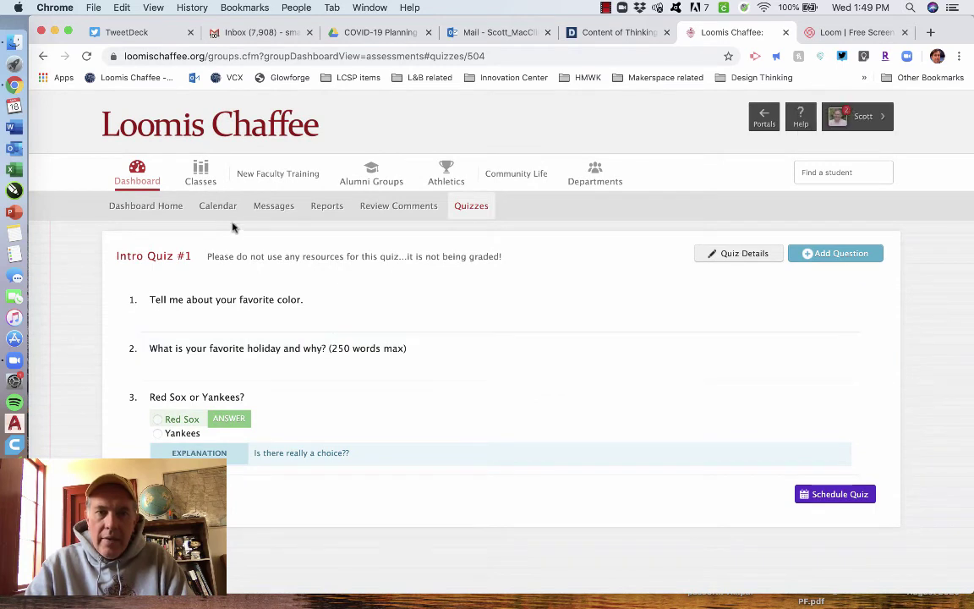
mouse_move(212, 186)
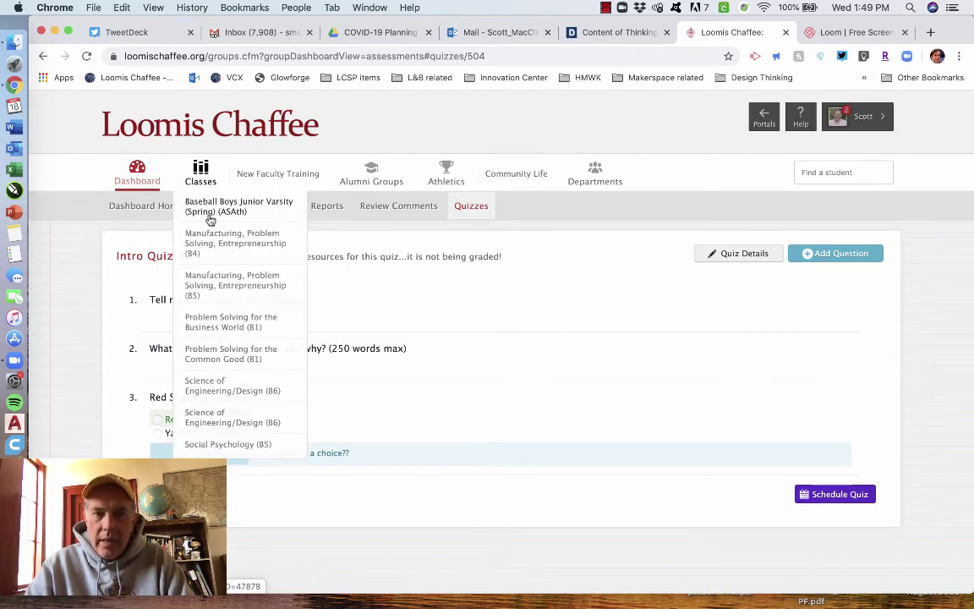
click(220, 320)
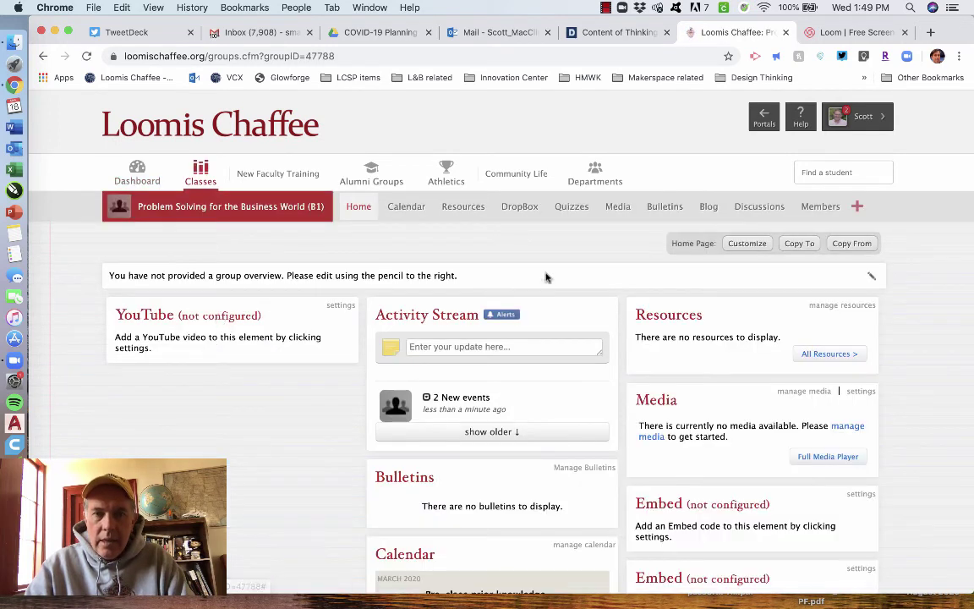
click(419, 213)
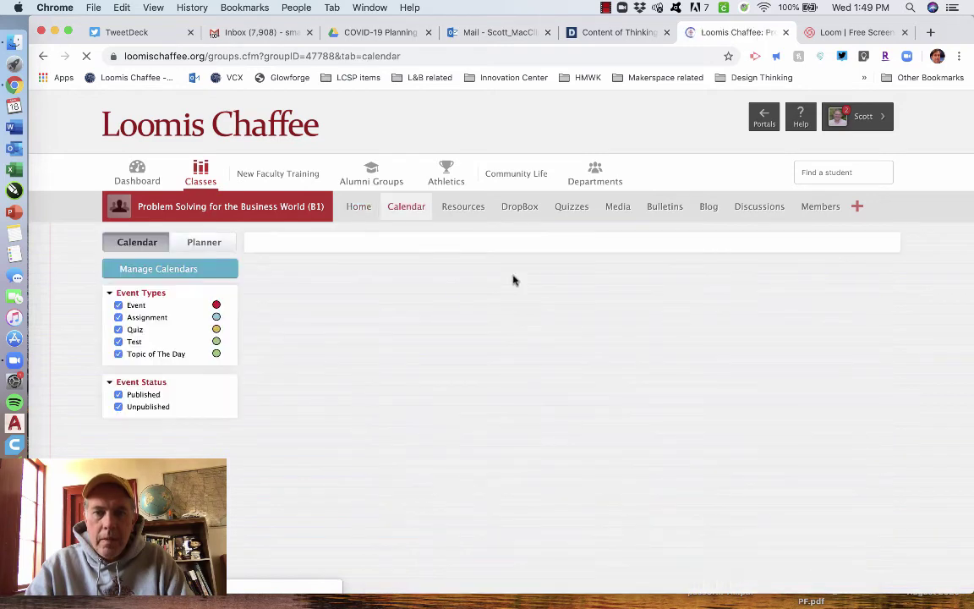
- Find Intro Quiz #1 on March 18 in the March 2020 calendar and open its event details
scroll(514, 280, down, 3)
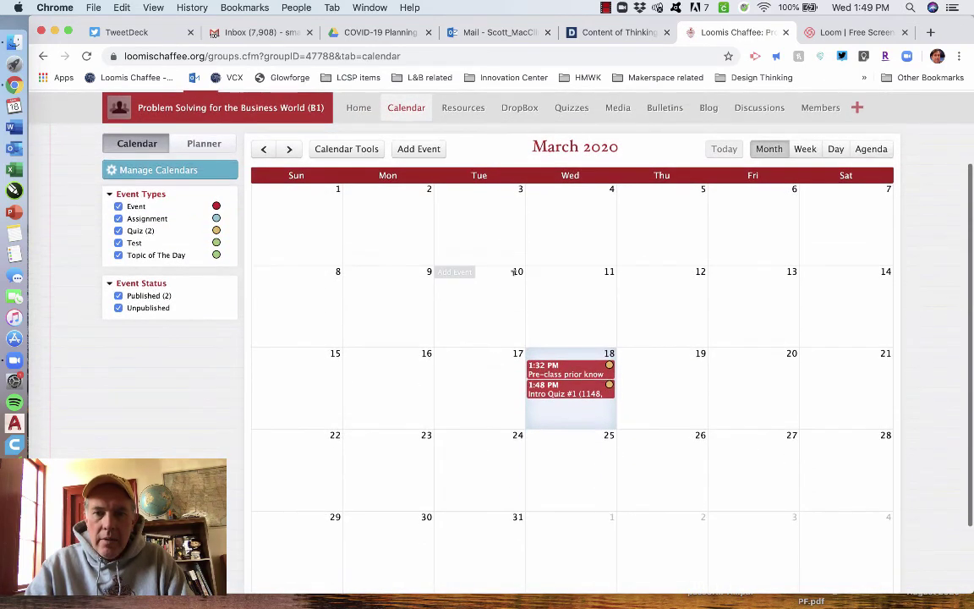
scroll(576, 419, down, 1)
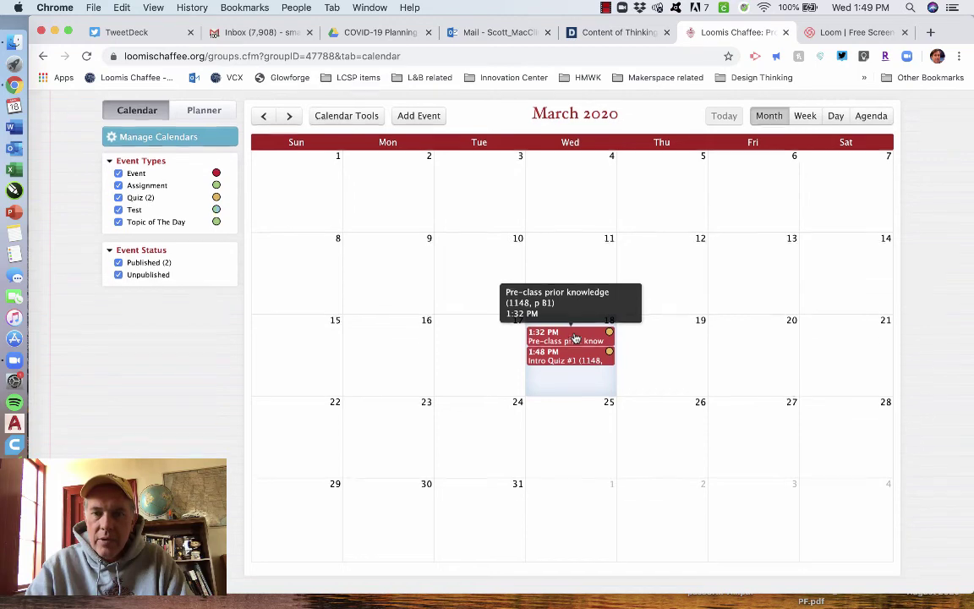
scroll(576, 339, up, 1)
scroll(576, 339, down, 1)
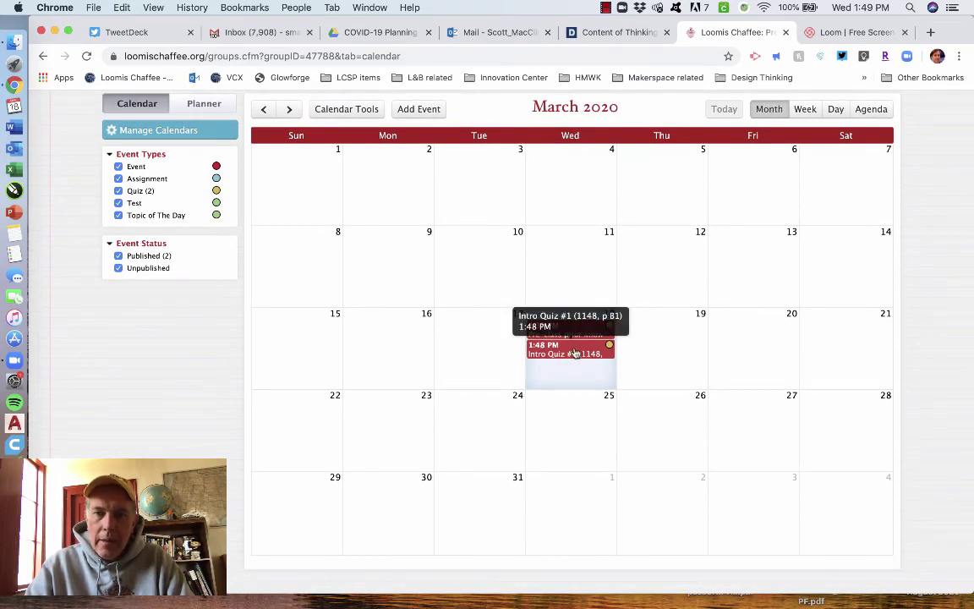
click(574, 353)
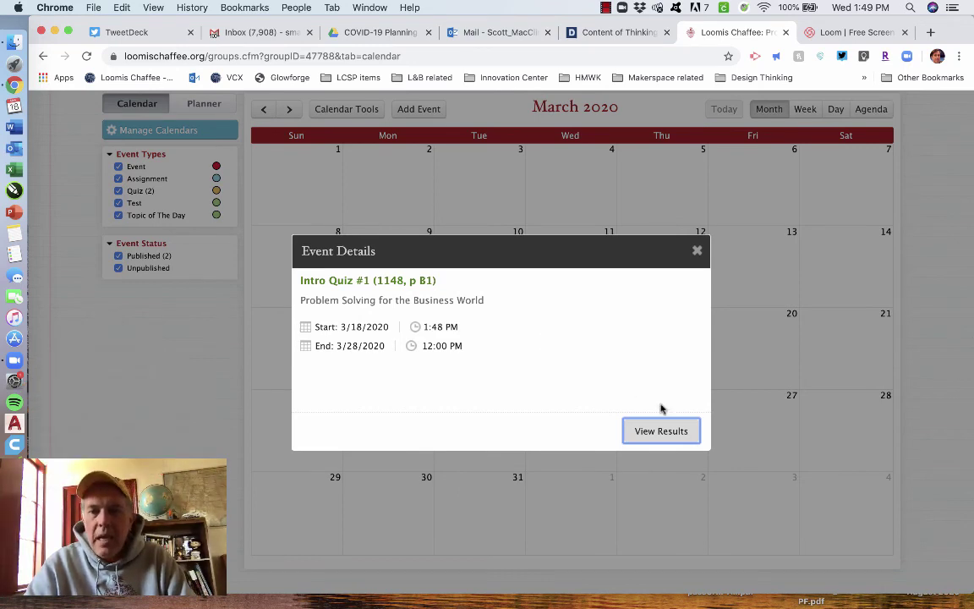
- View Intro Quiz #1's results to reach the Scheduled Quizzes list, showing it ungraded with 0/1 submissions
click(675, 437)
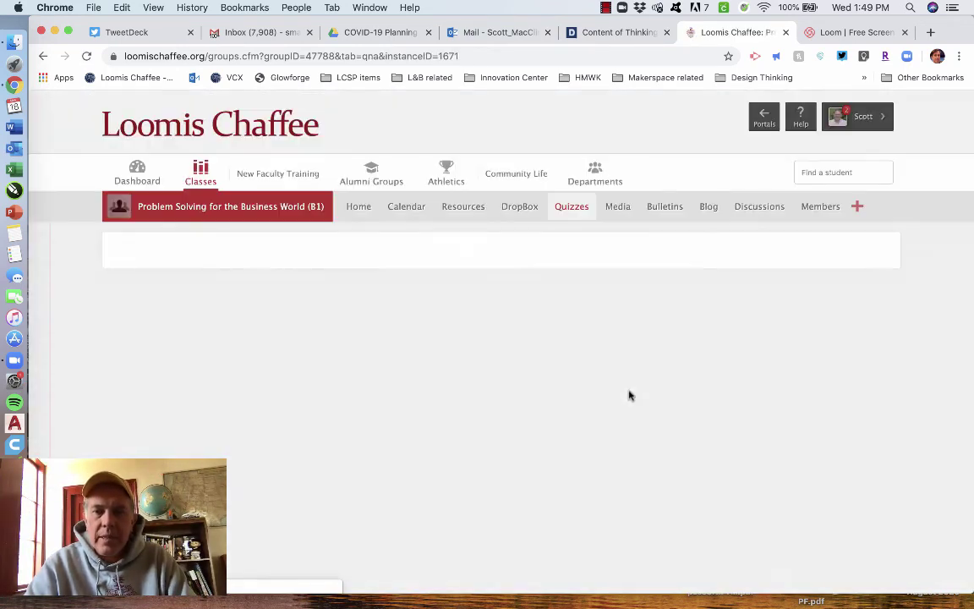
scroll(579, 324, up, 2)
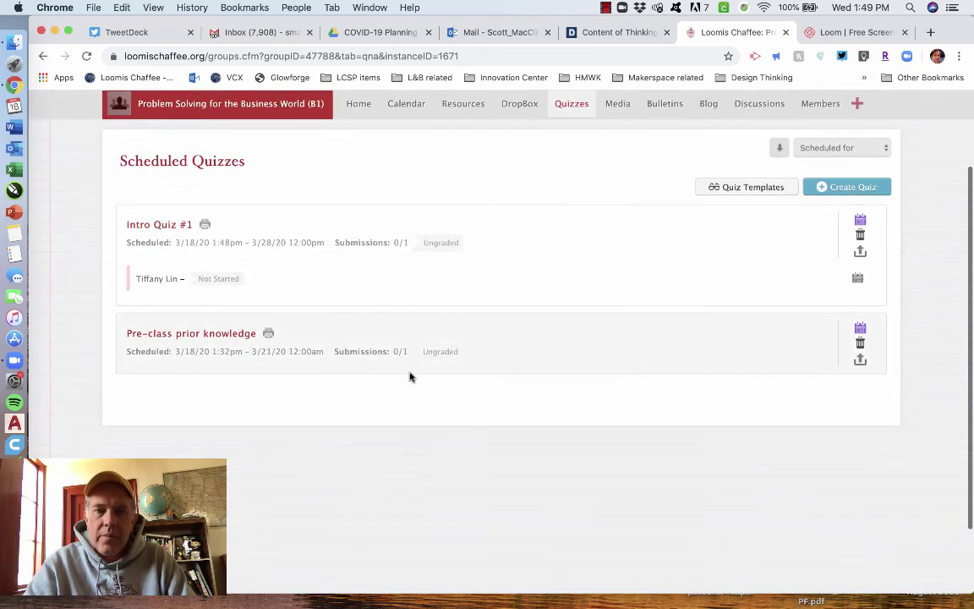
scroll(665, 367, up, 1)
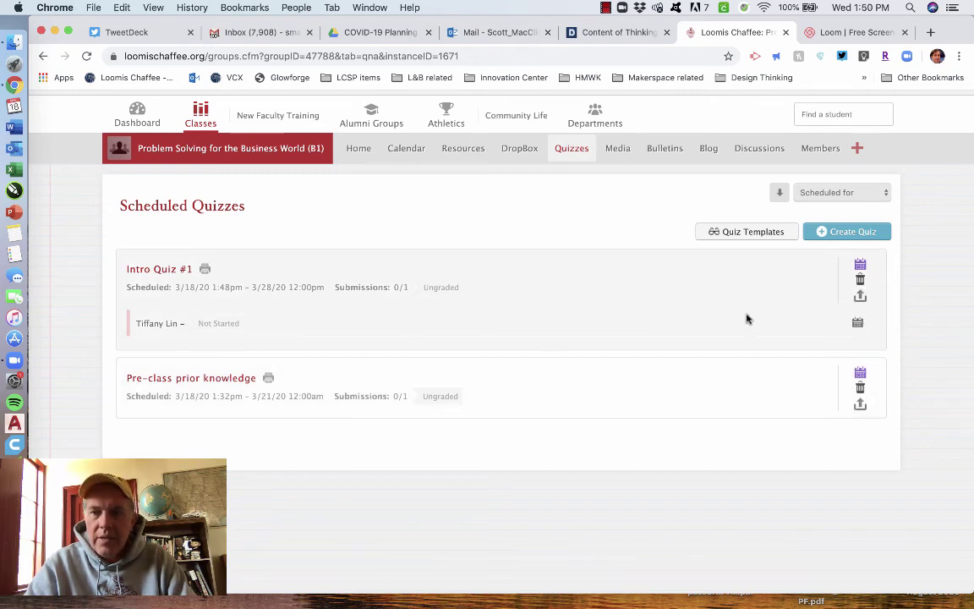
scroll(747, 318, up, 2)
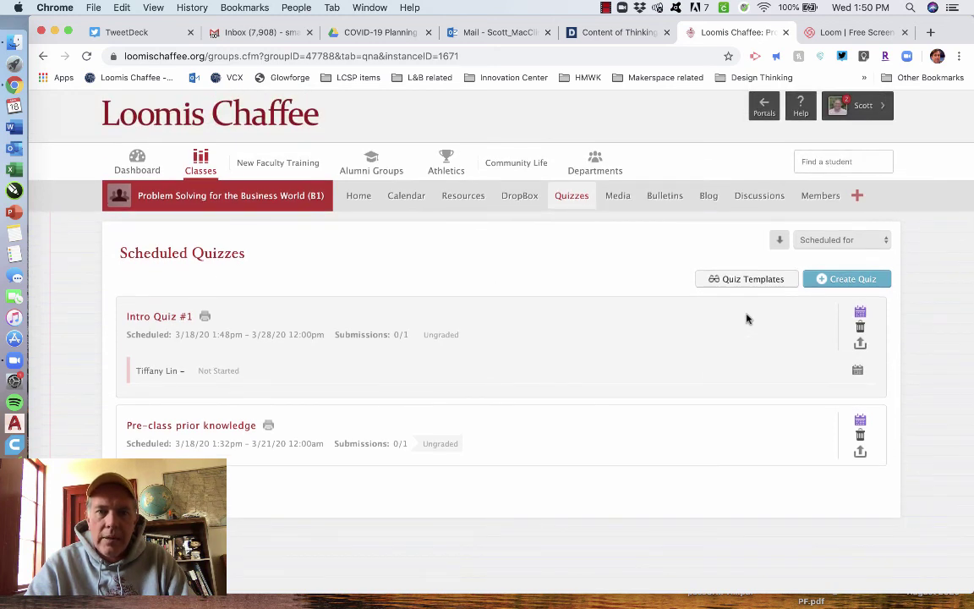